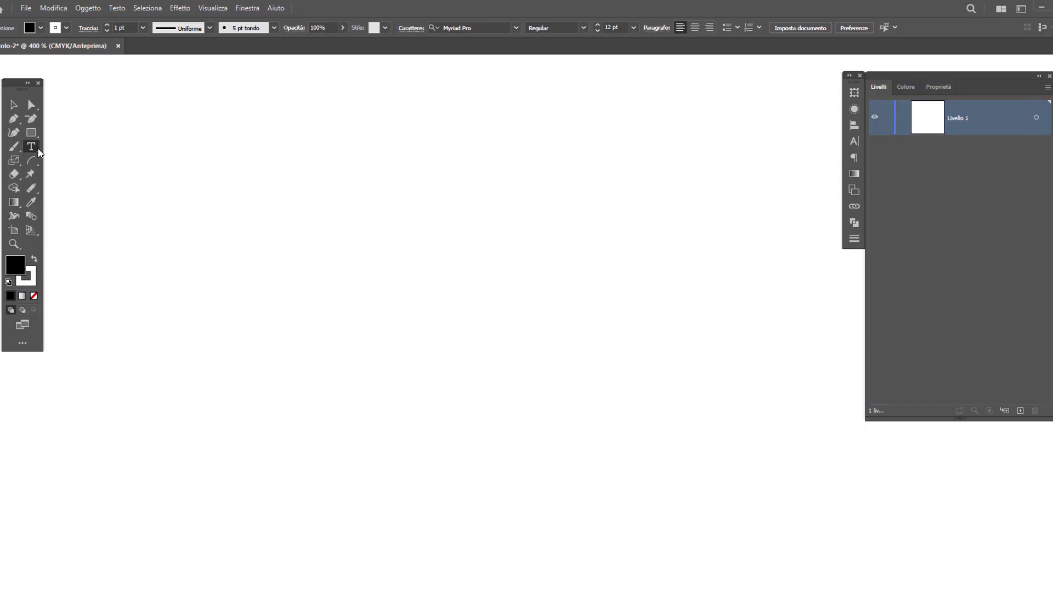
- Set the type font to Archivo Black Regular at 90 pt
click(485, 28)
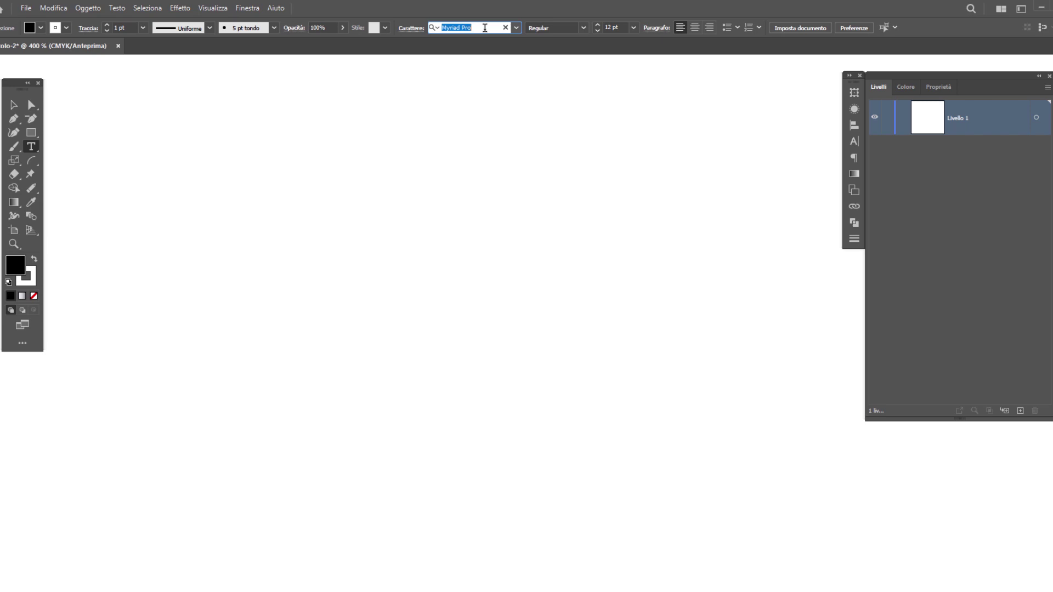
text(a)
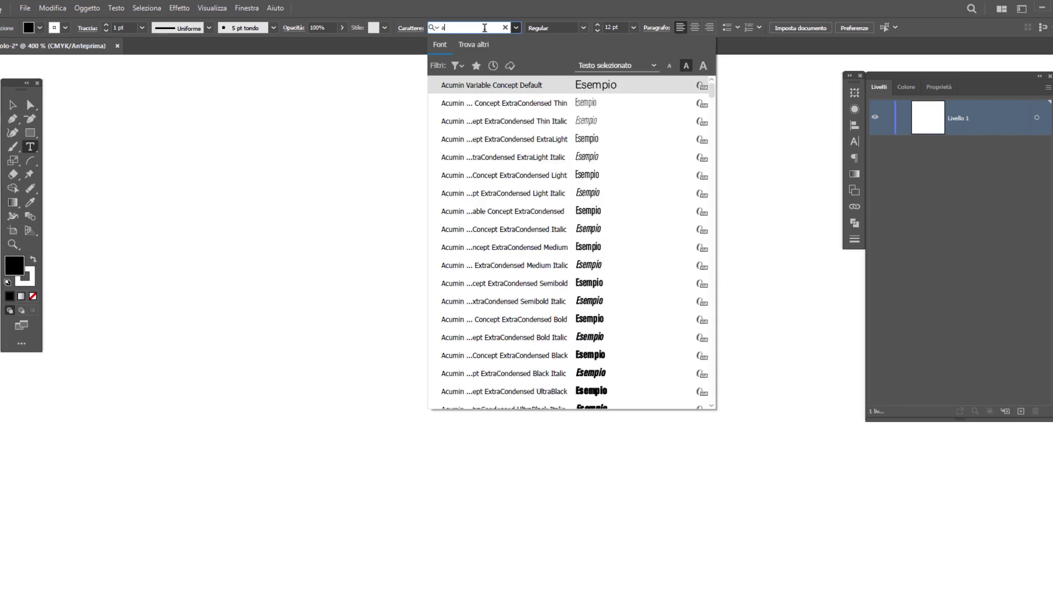
text(rchi)
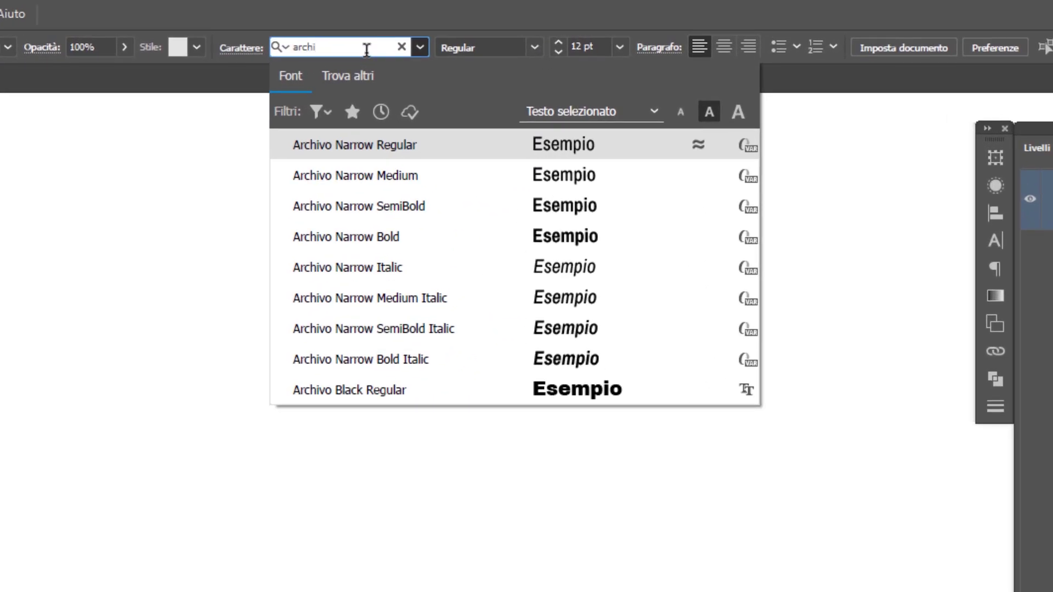
click(397, 392)
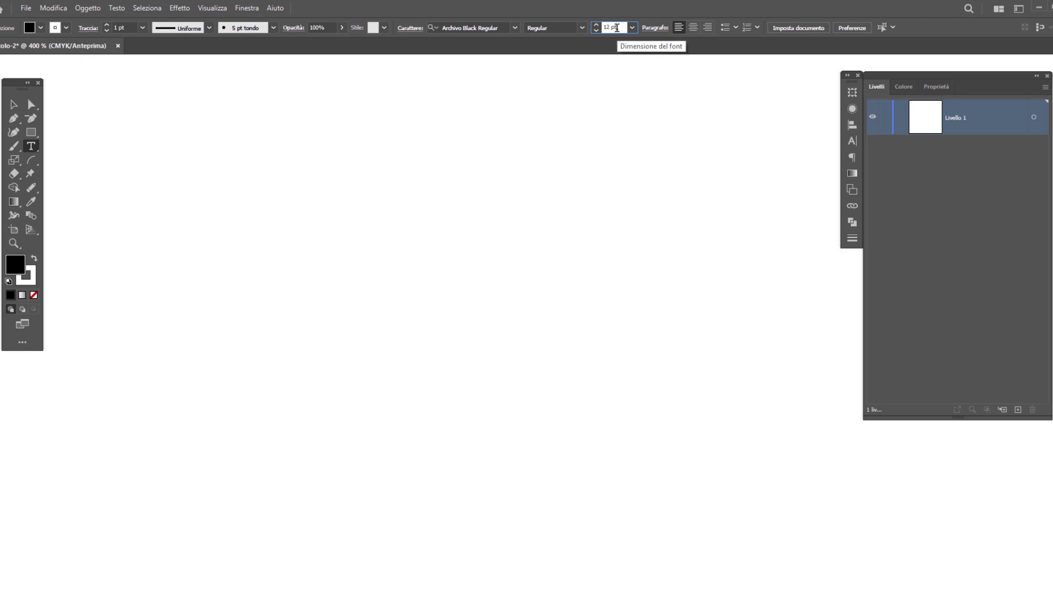
click(617, 28)
click(14, 104)
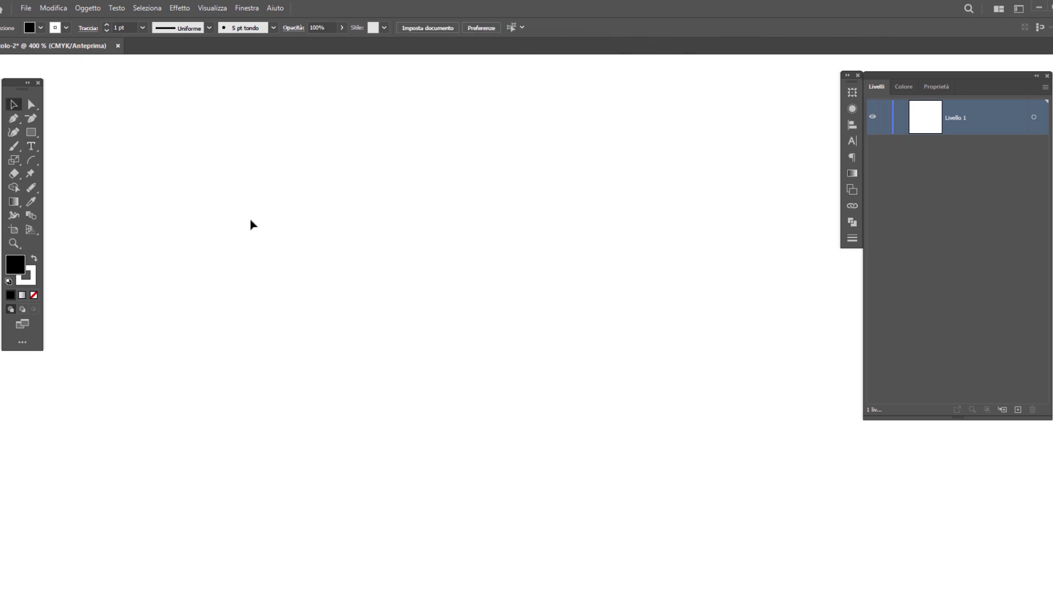
- Place placeholder text, replace it with a capital R, and move it right
key(t)
click(309, 223)
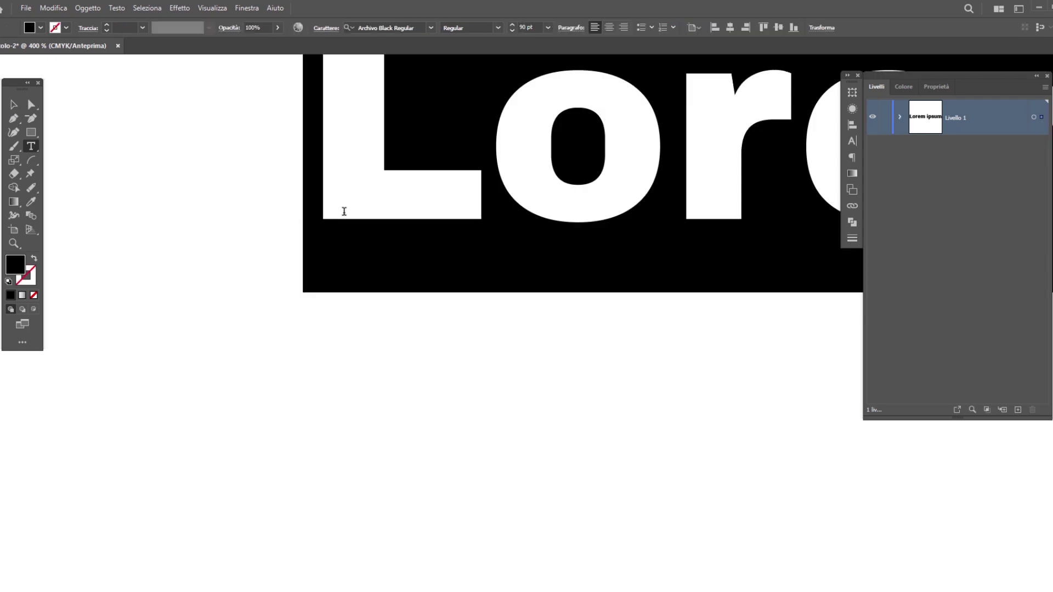
key(Escape)
drag(547, 188, 451, 290)
triple_click(365, 280)
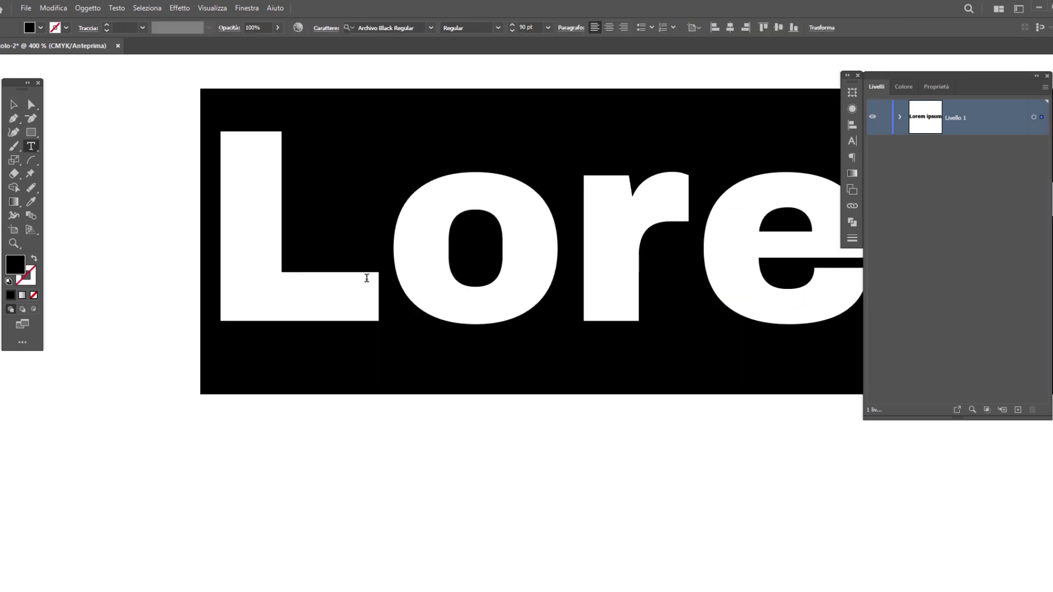
text(R)
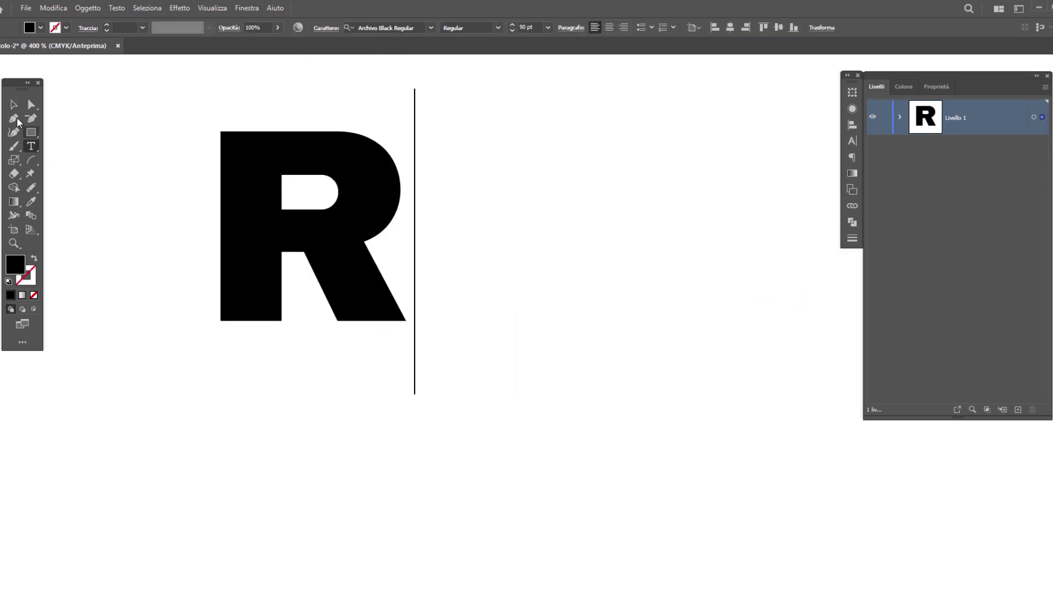
key(Escape)
drag(370, 216, 500, 225)
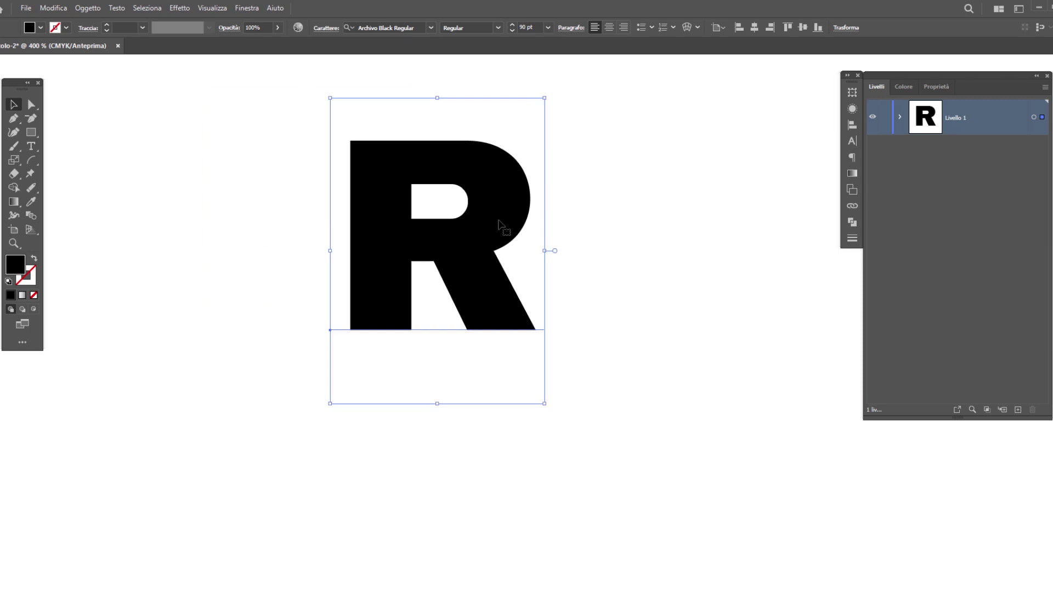
- Convert the Archivo Black R into outlines with Create Outlines (Crea contorno)
right_click(499, 224)
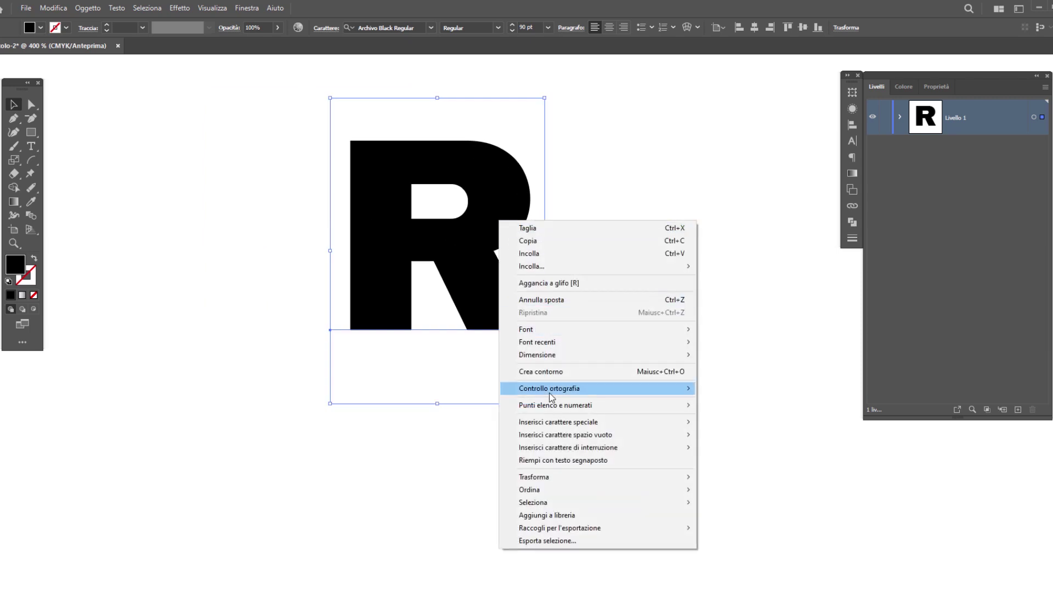
click(551, 373)
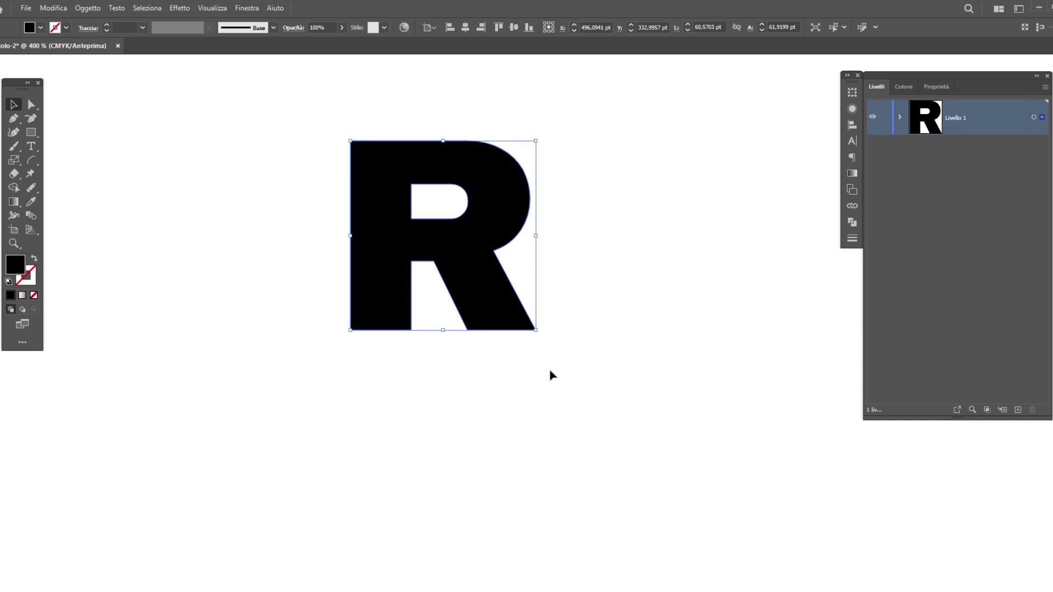
- Switch to the Direct Selection tool to show the R's anchor points and corner widgets
click(93, 10)
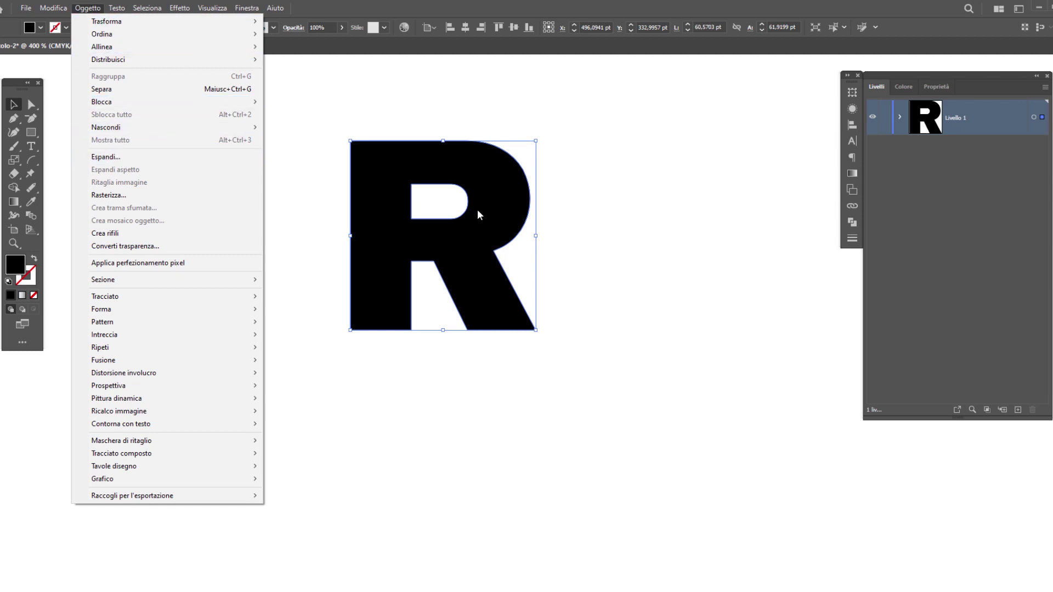
click(499, 229)
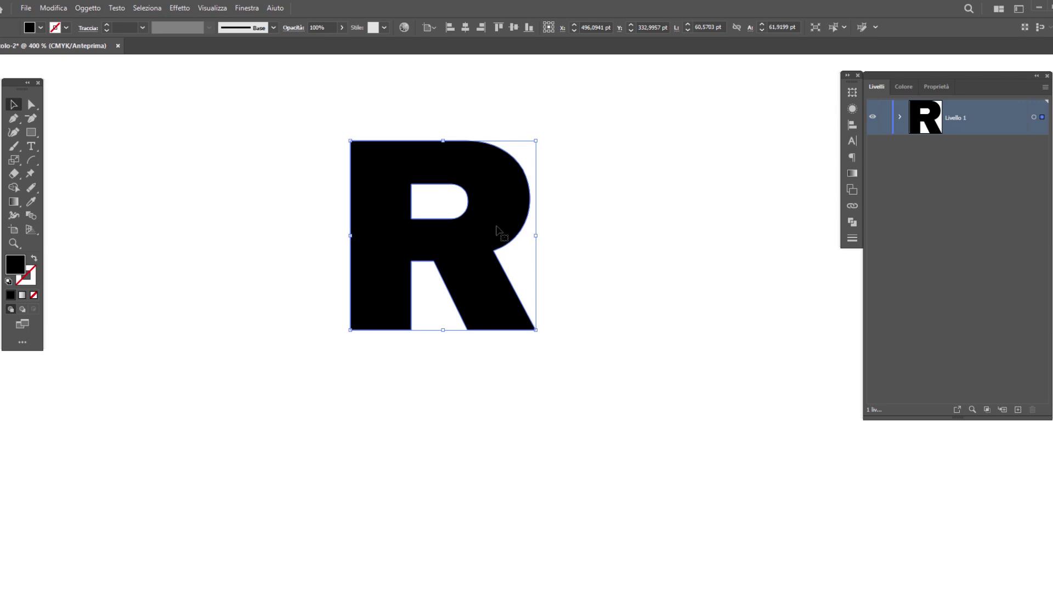
key(a)
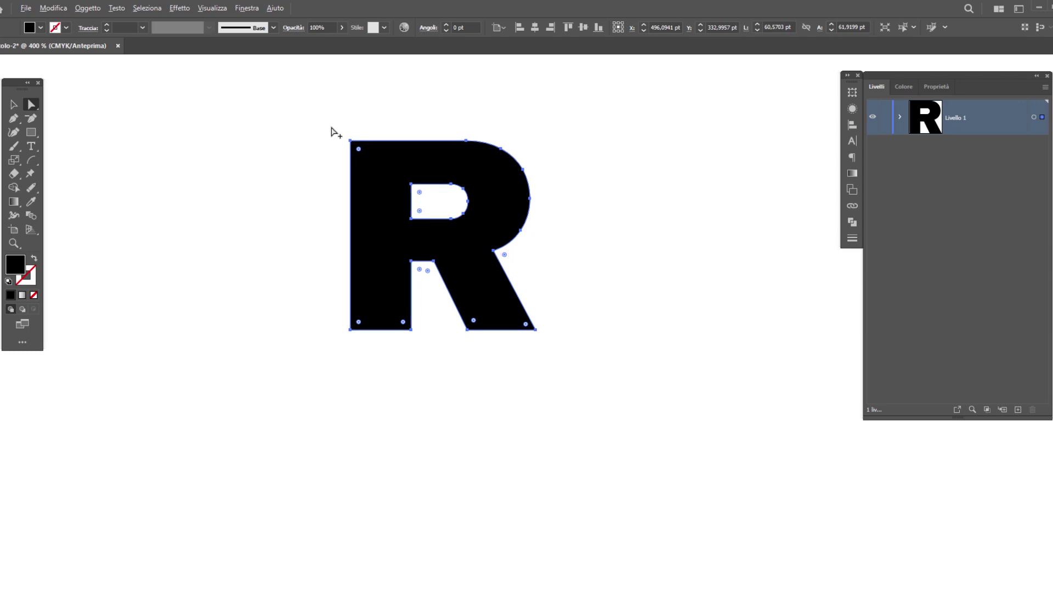
scroll(333, 124, up, 3)
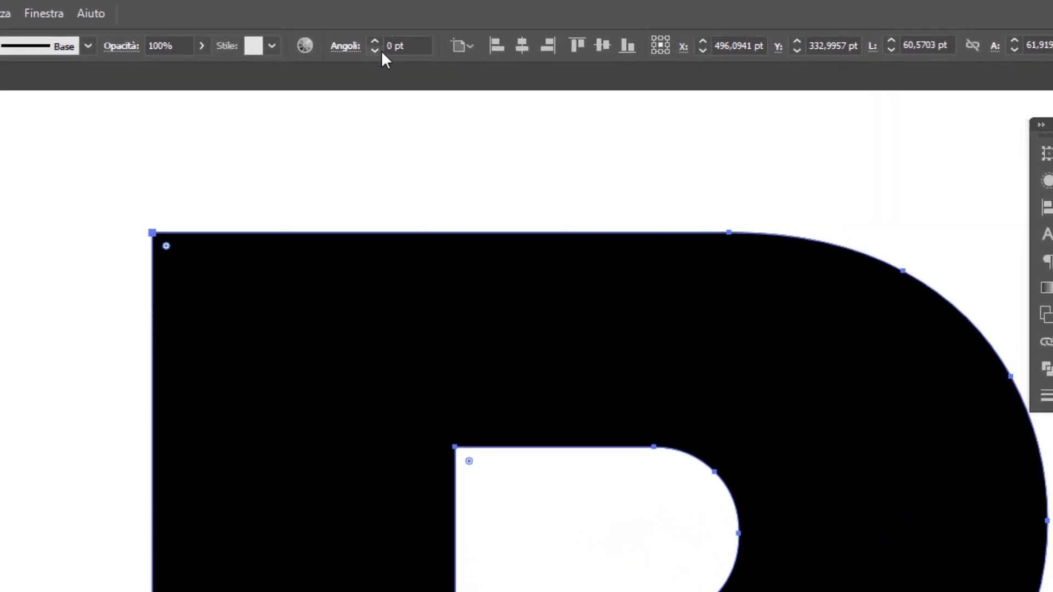
drag(377, 42, 376, 39)
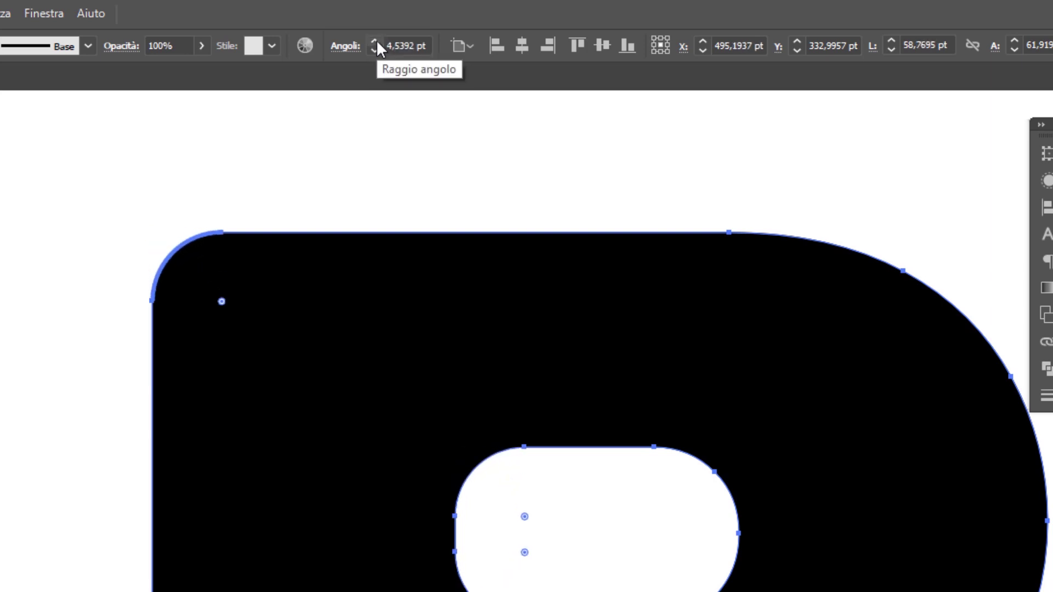
drag(376, 39, 374, 48)
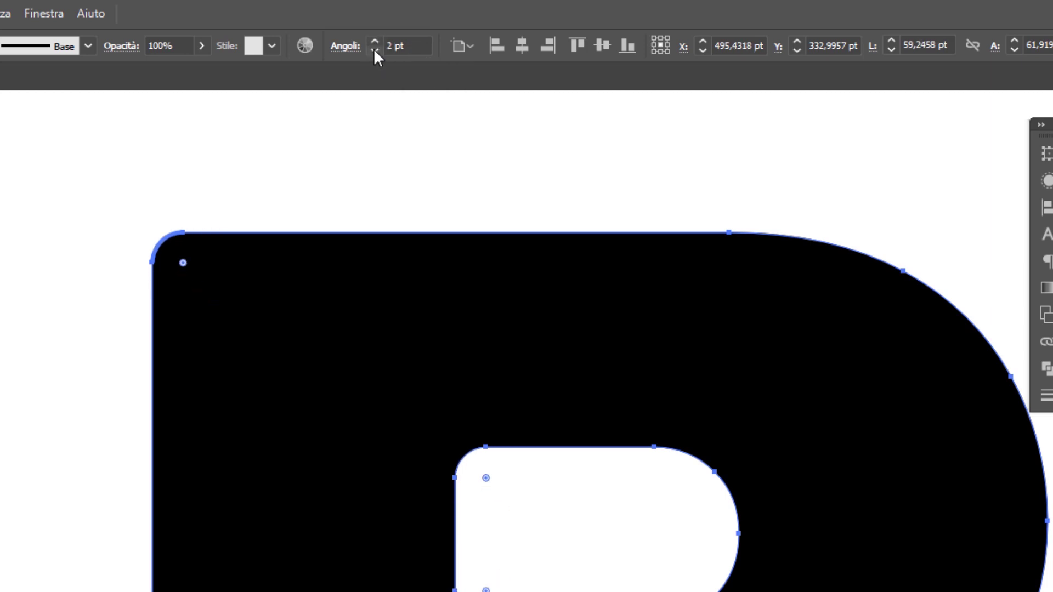
click(373, 49)
scroll(123, 241, up, 1)
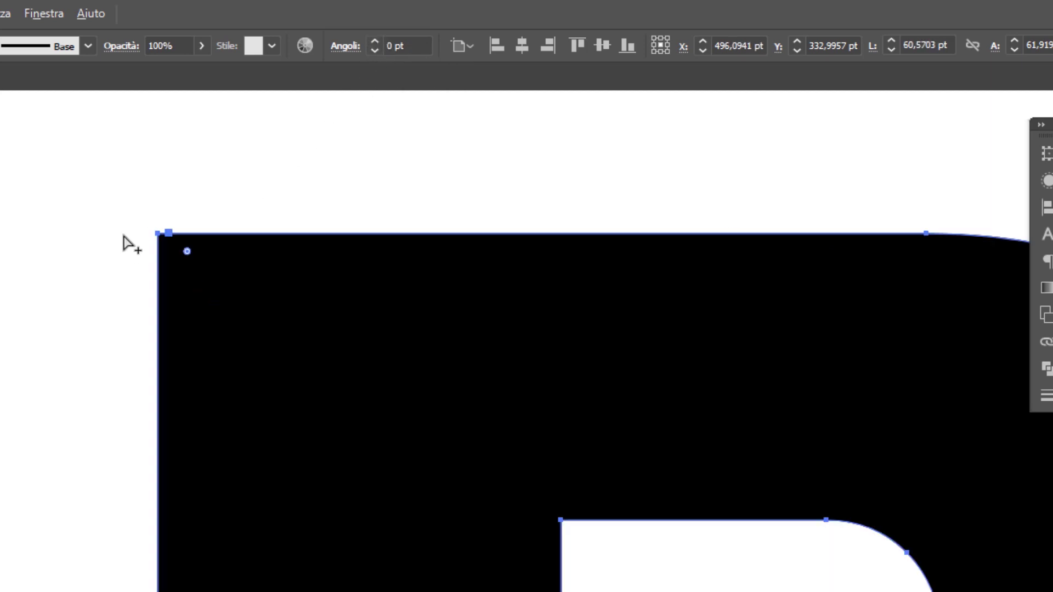
scroll(123, 242, up, 1)
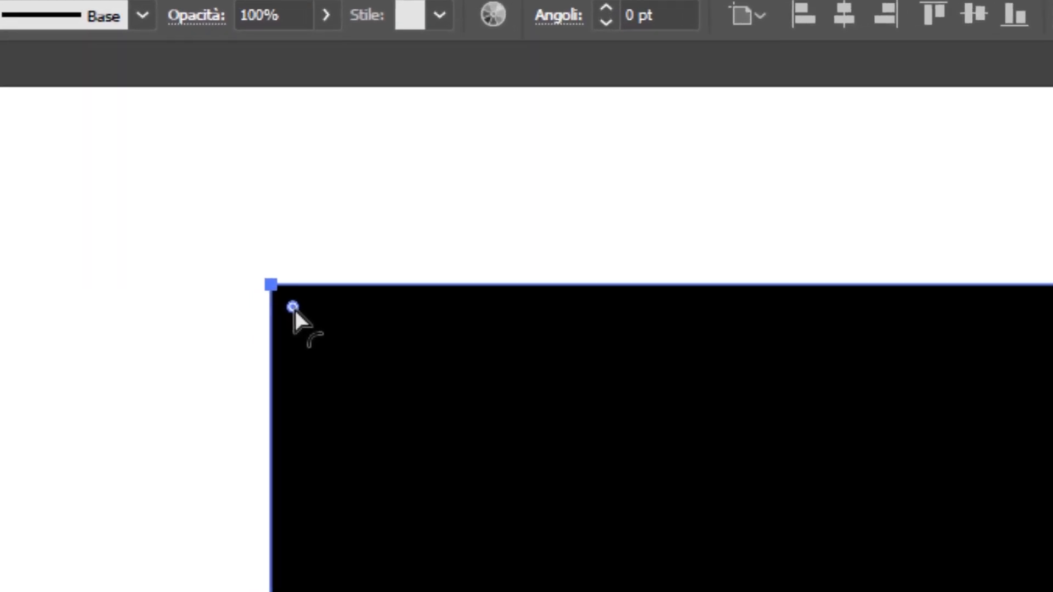
key(alt)
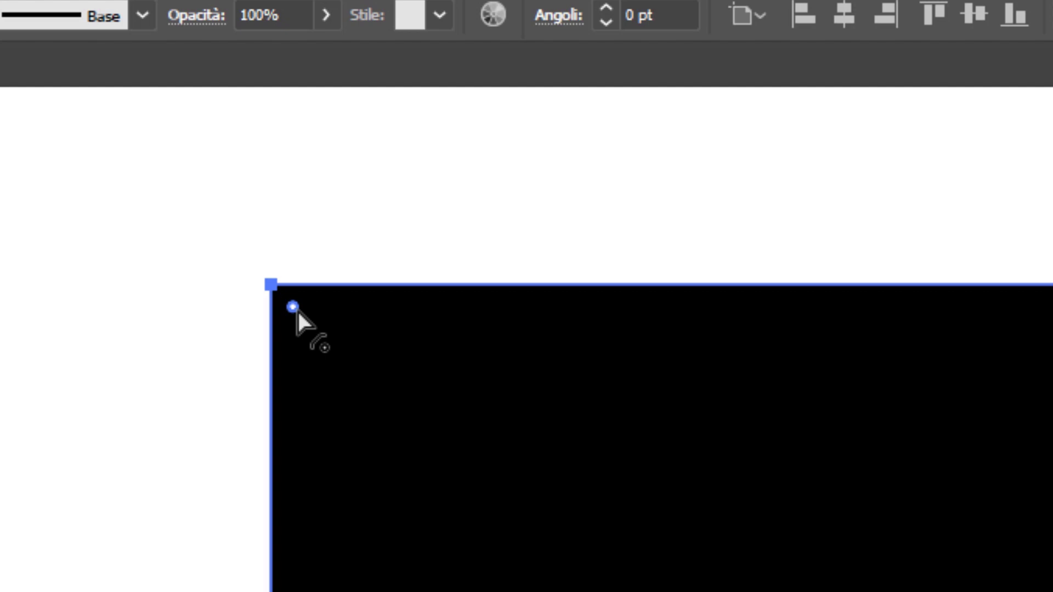
key(ctrl+minus)
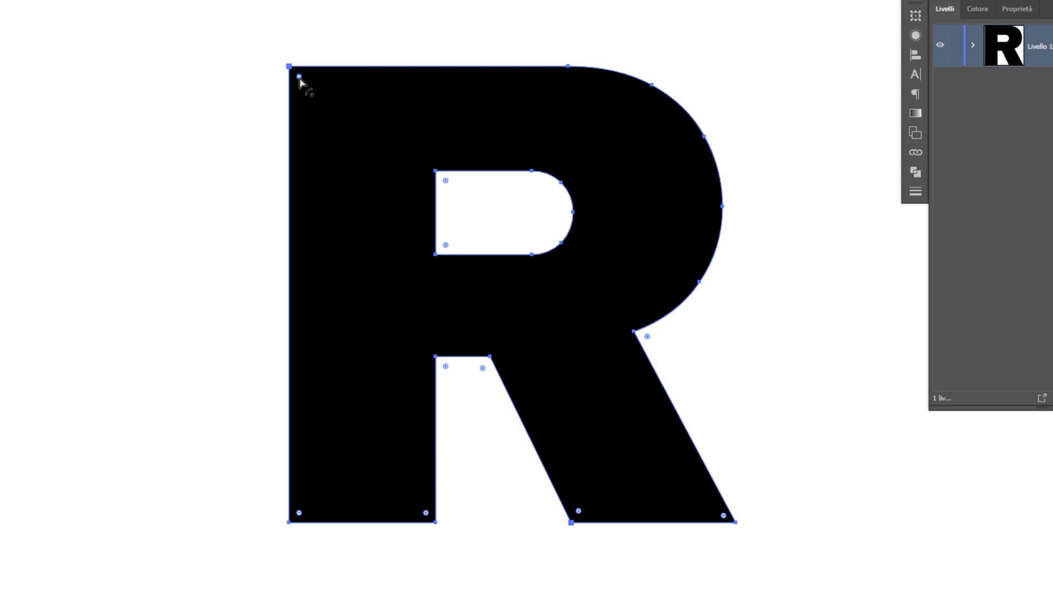
- Pull the top-left corner in to 11.76 pt, cycling chamfer, round, then inverted round
drag(299, 77, 324, 115)
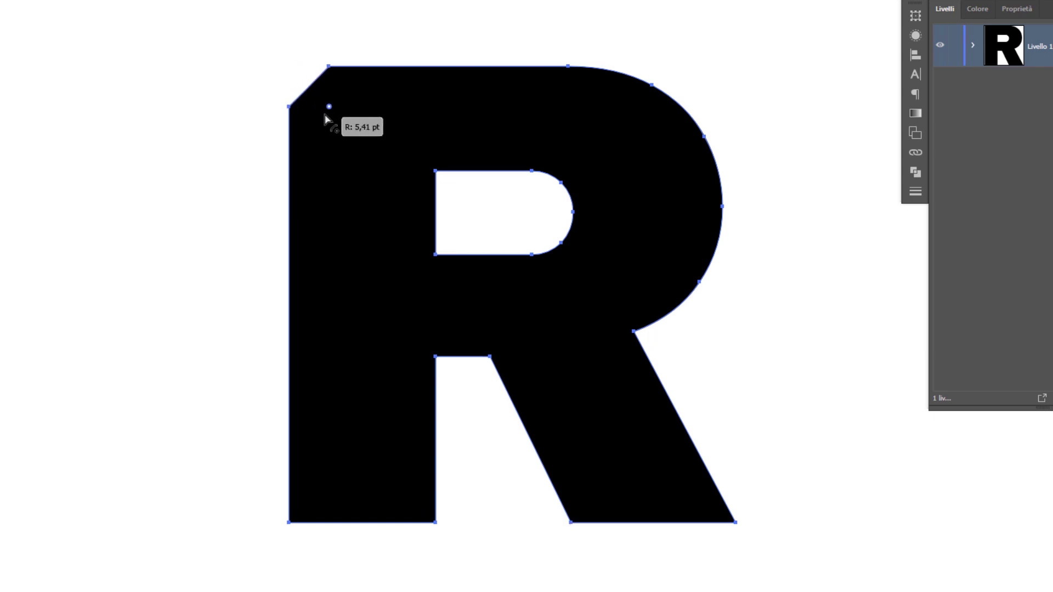
drag(325, 115, 363, 174)
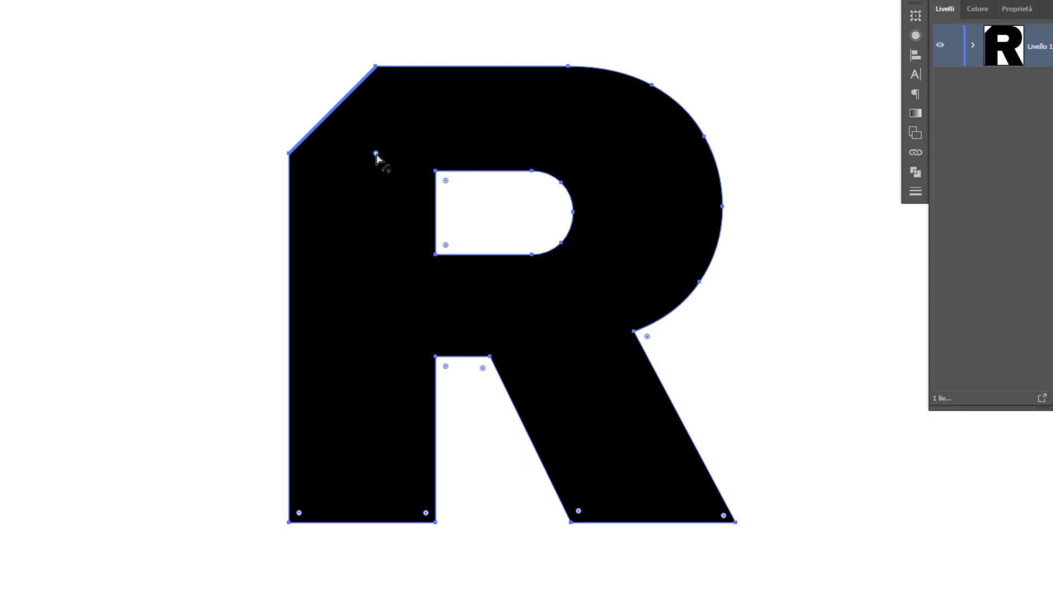
alt+click(376, 154)
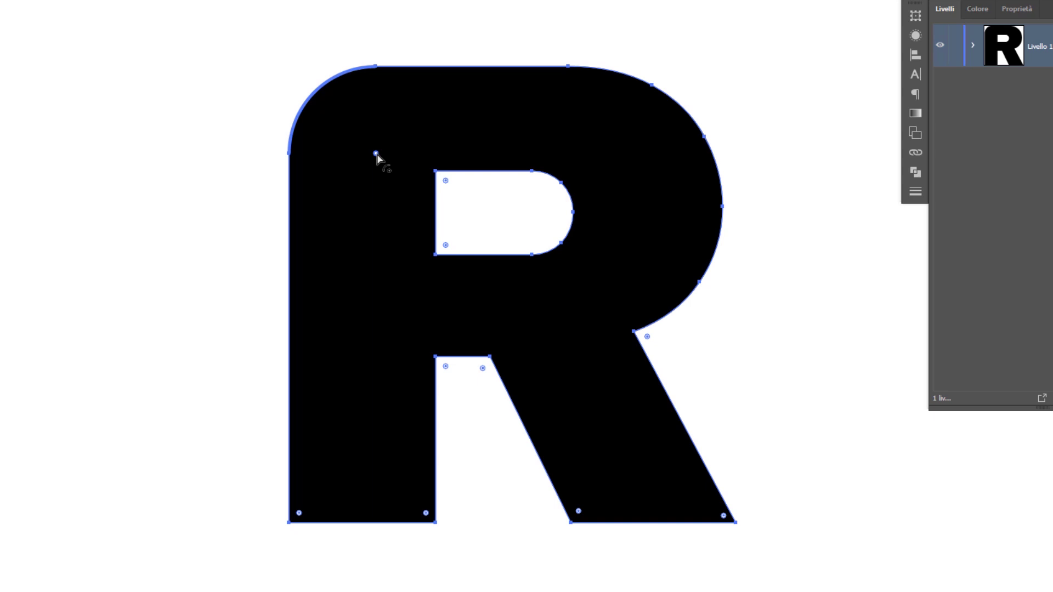
alt+click(376, 153)
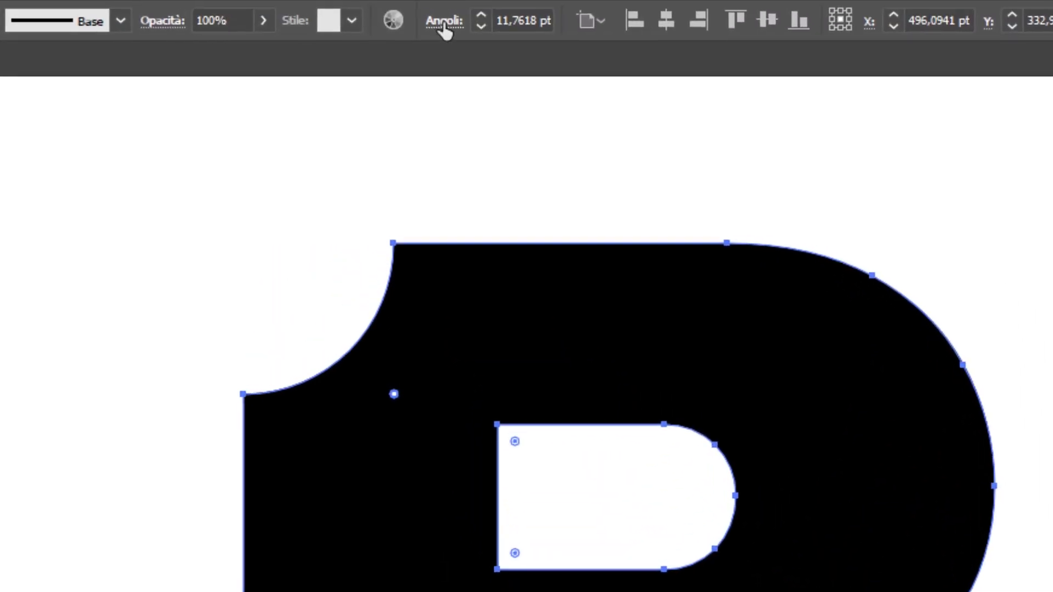
- Reset the top-left corner via the Angoli popup, undo to sharp, and reselect its anchor
click(444, 23)
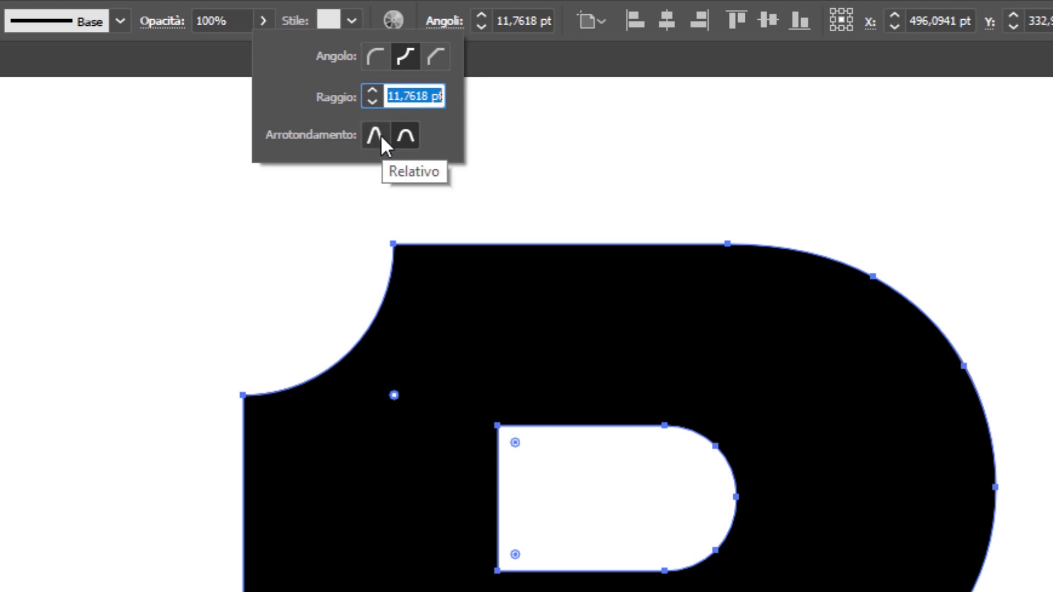
key(Return)
alt+click(396, 394)
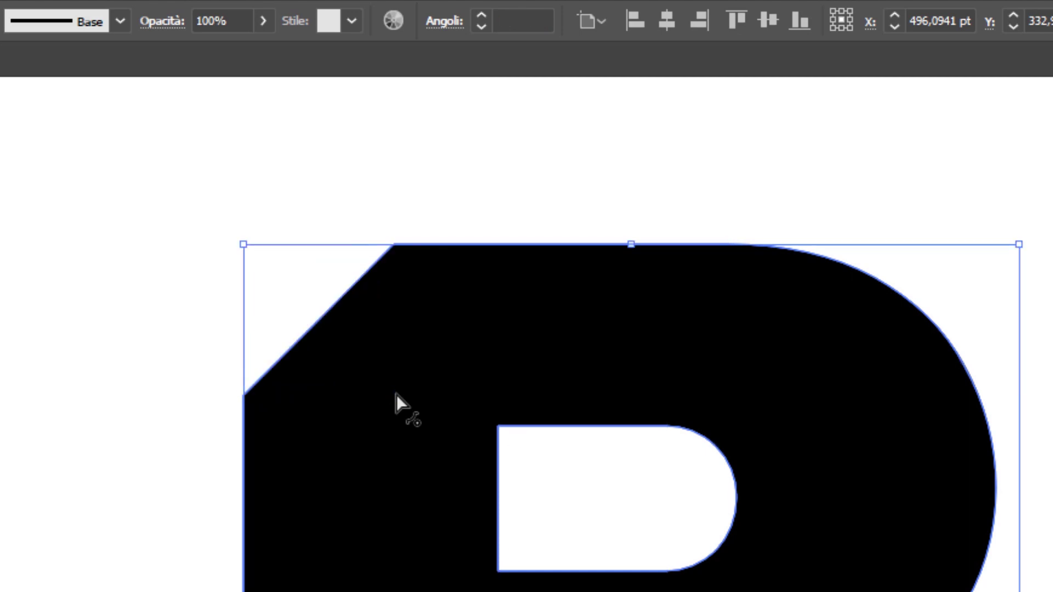
key(ctrl+z)
key(a)
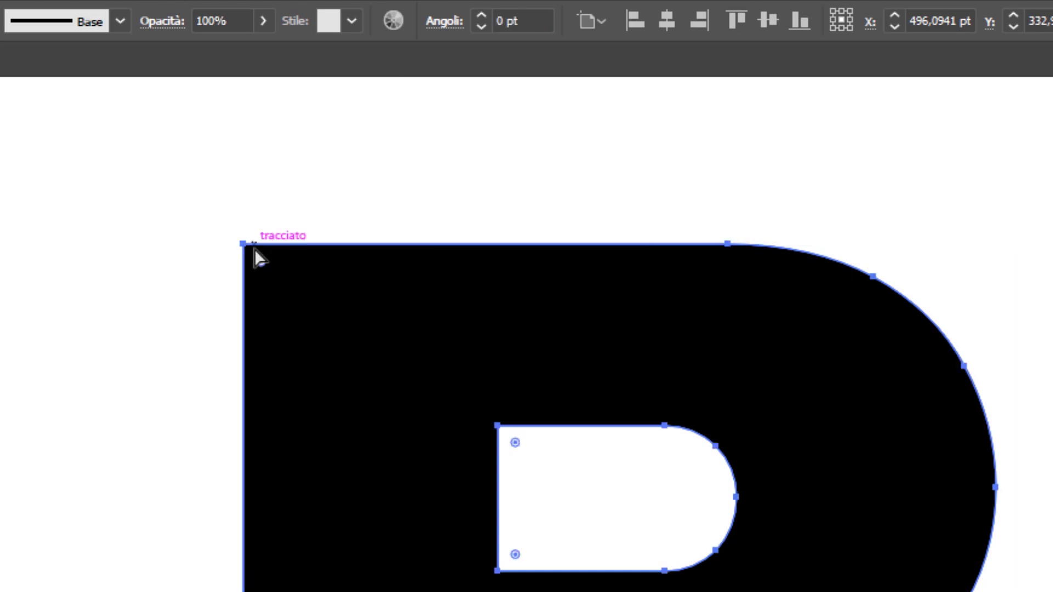
click(254, 249)
- Round all the R's corners at 4.54 pt, previewing corner styles before keeping standard round
drag(263, 266, 286, 317)
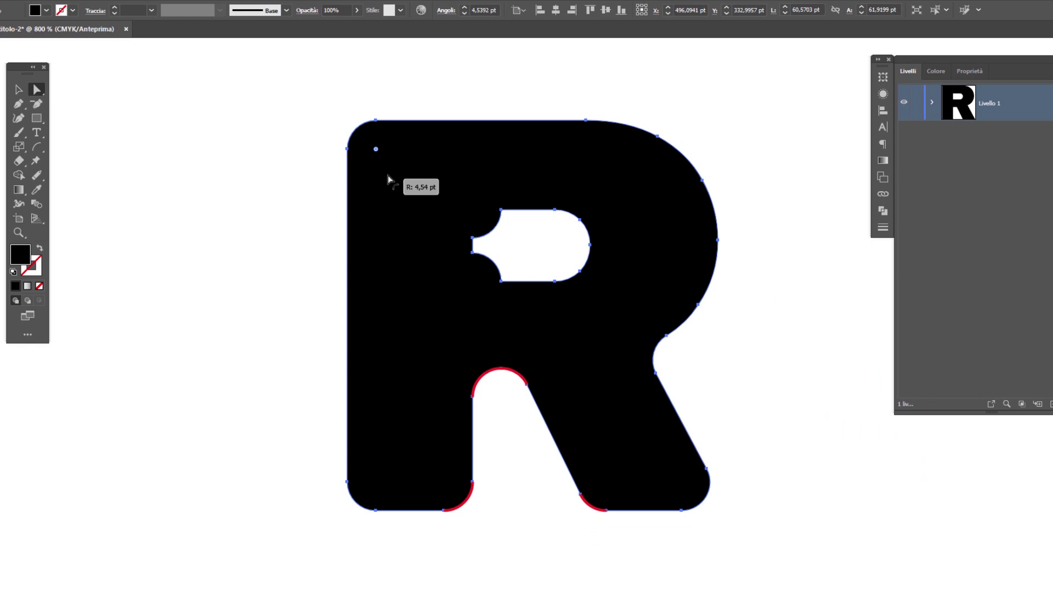
drag(387, 176, 387, 176)
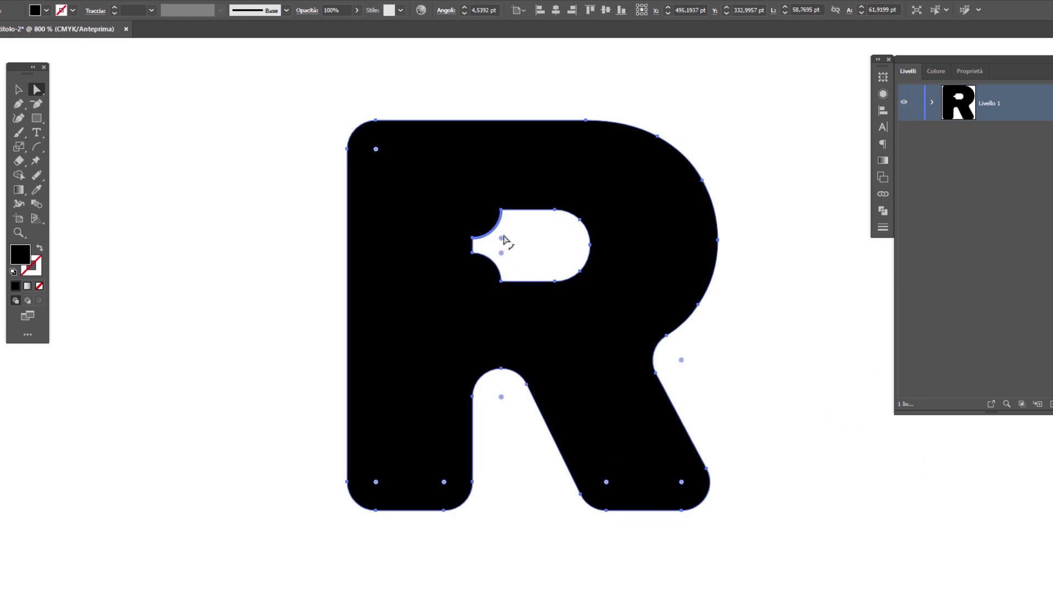
alt+click(376, 150)
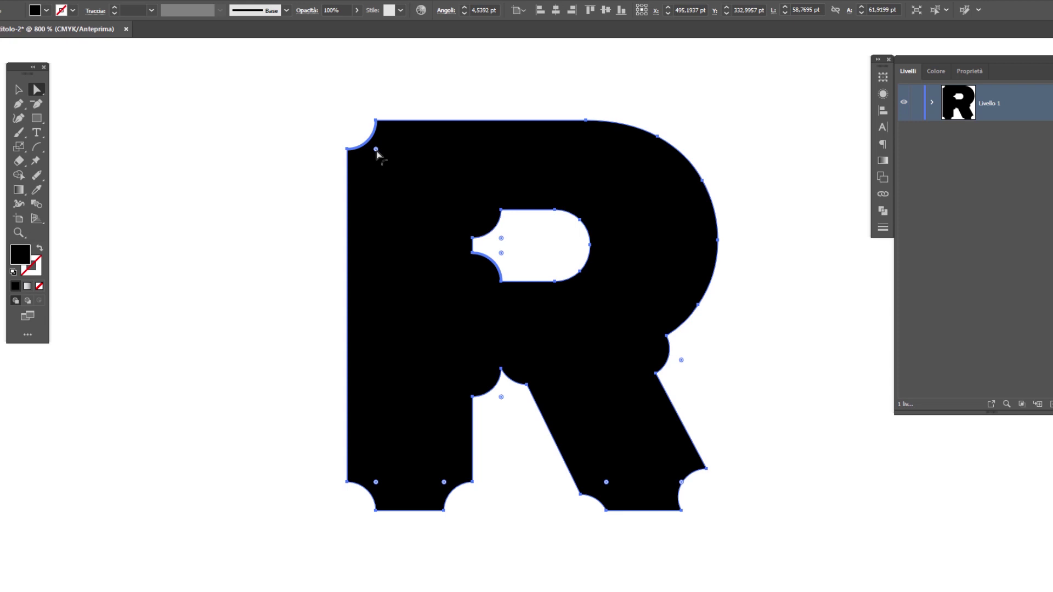
alt+click(376, 150)
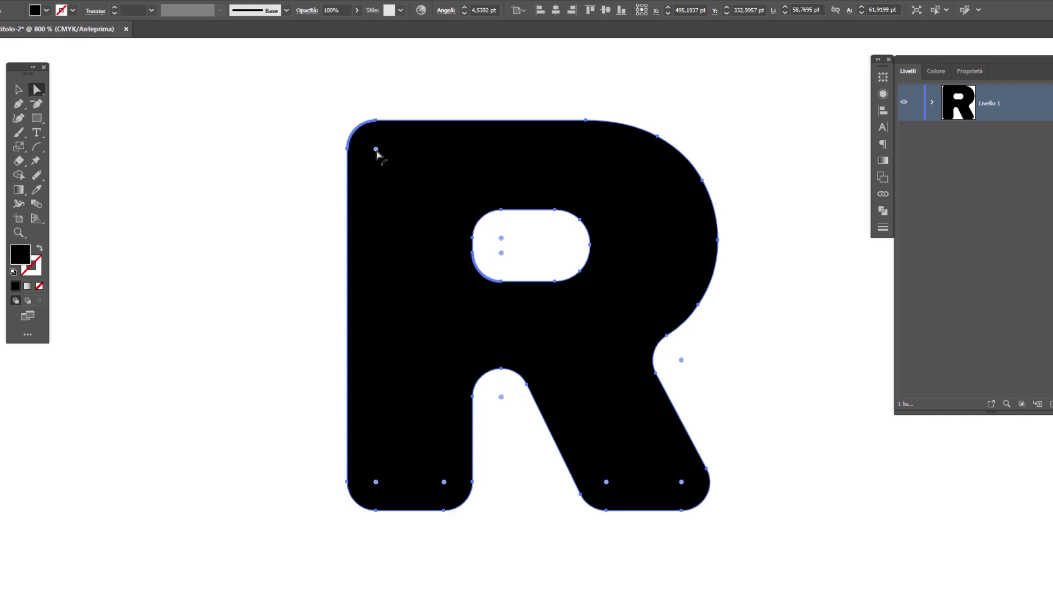
alt+click(377, 150)
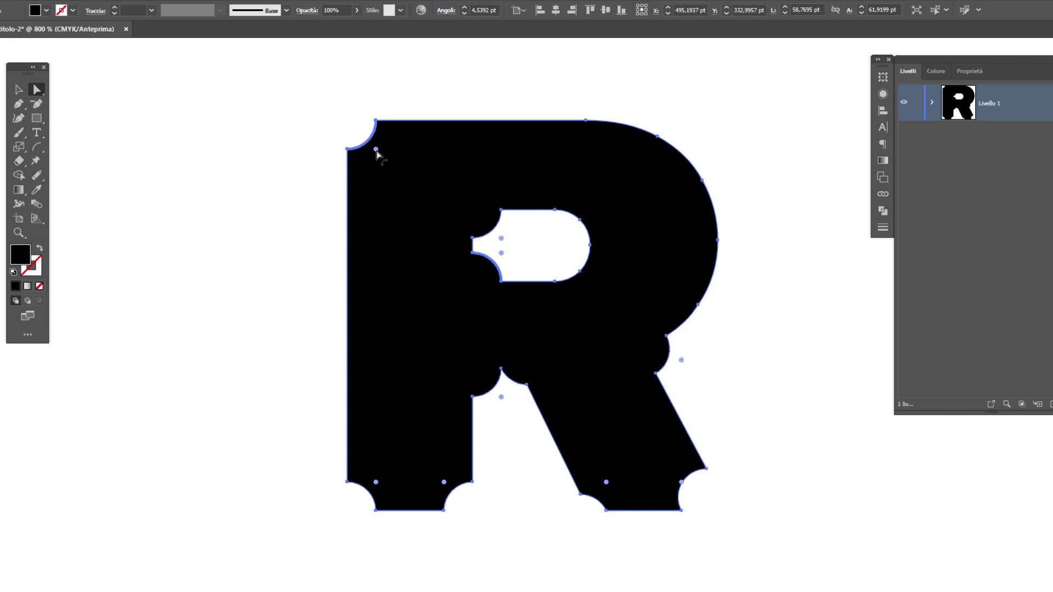
alt+click(376, 150)
alt+click(377, 150)
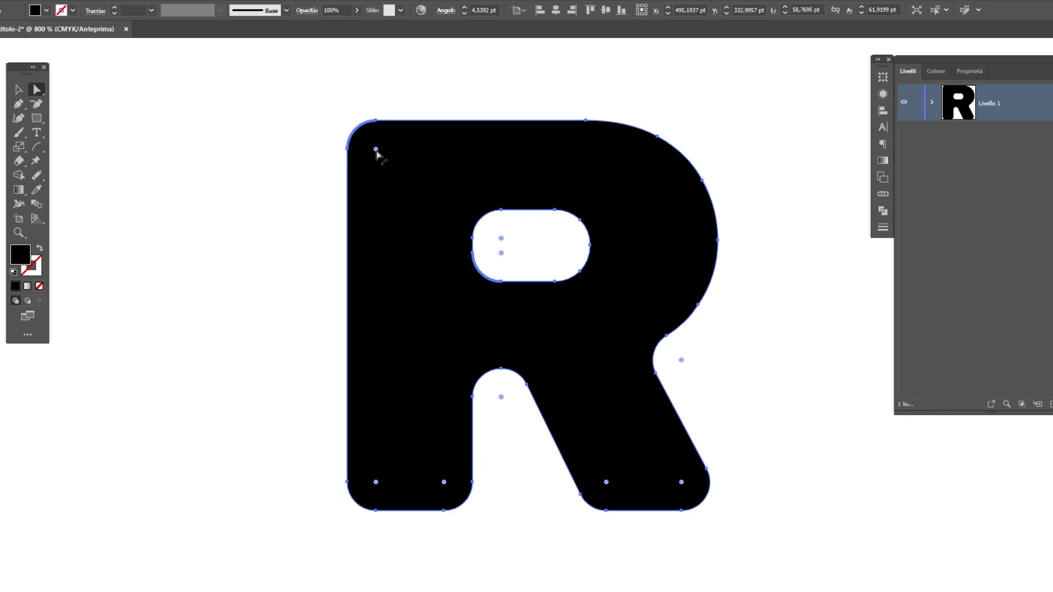
alt+click(376, 150)
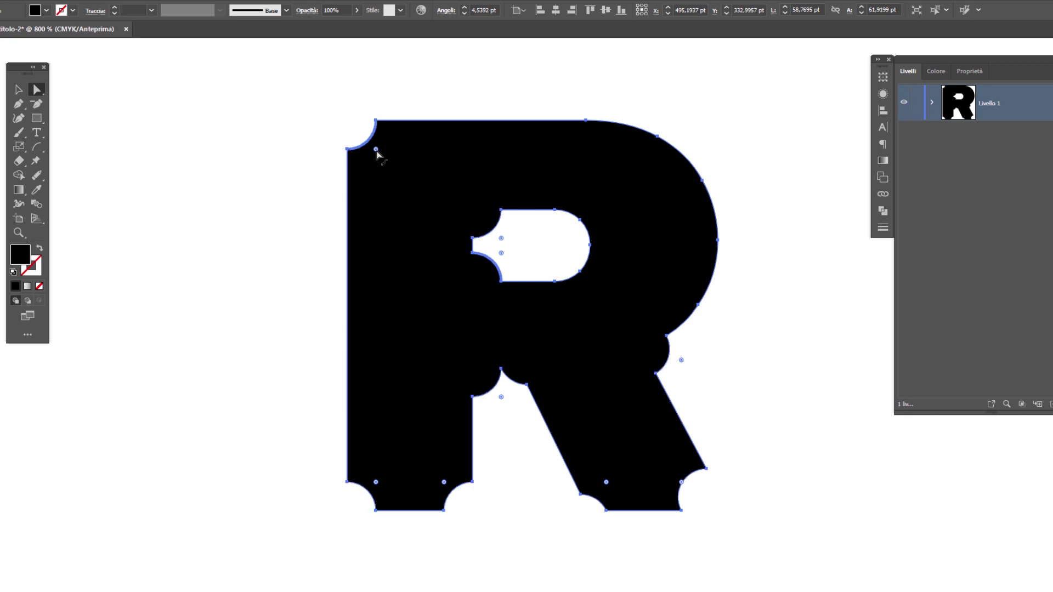
alt+click(376, 150)
alt+click(376, 151)
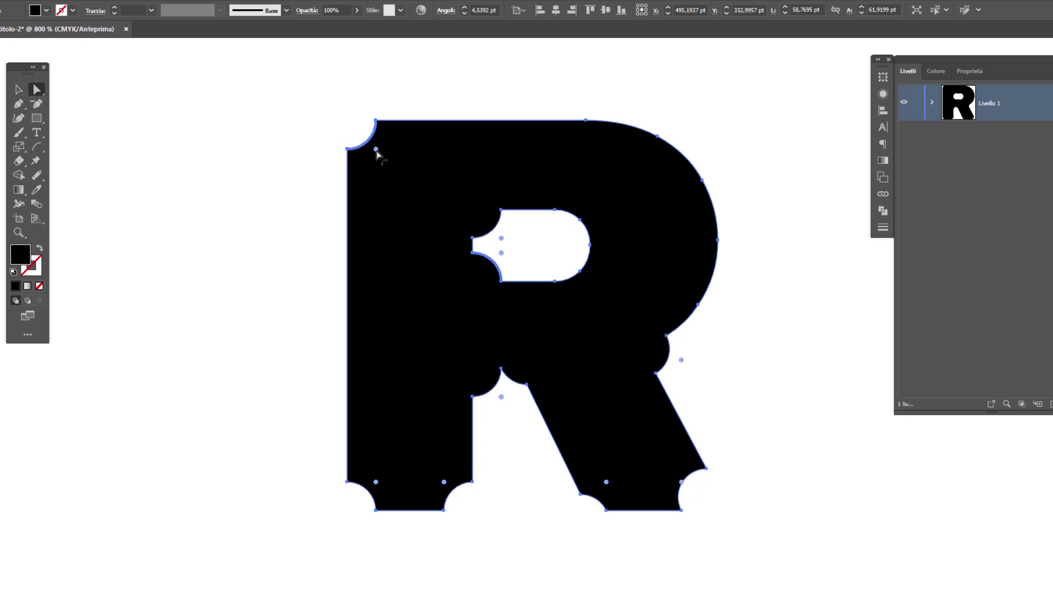
click(465, 9)
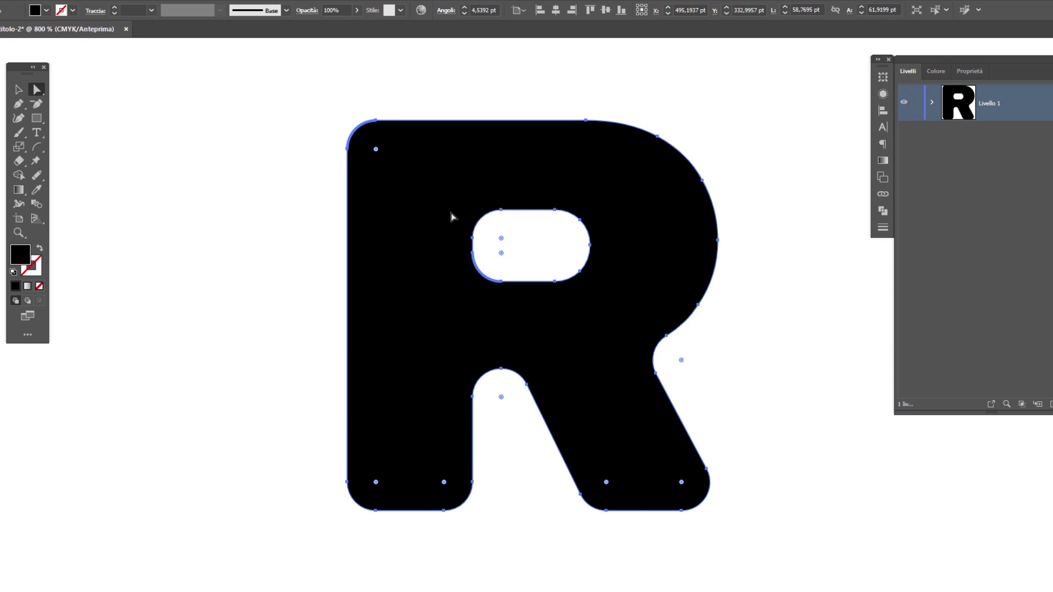
- Resize the R's top-left outer corner radius to about 6 pt
drag(375, 149, 384, 160)
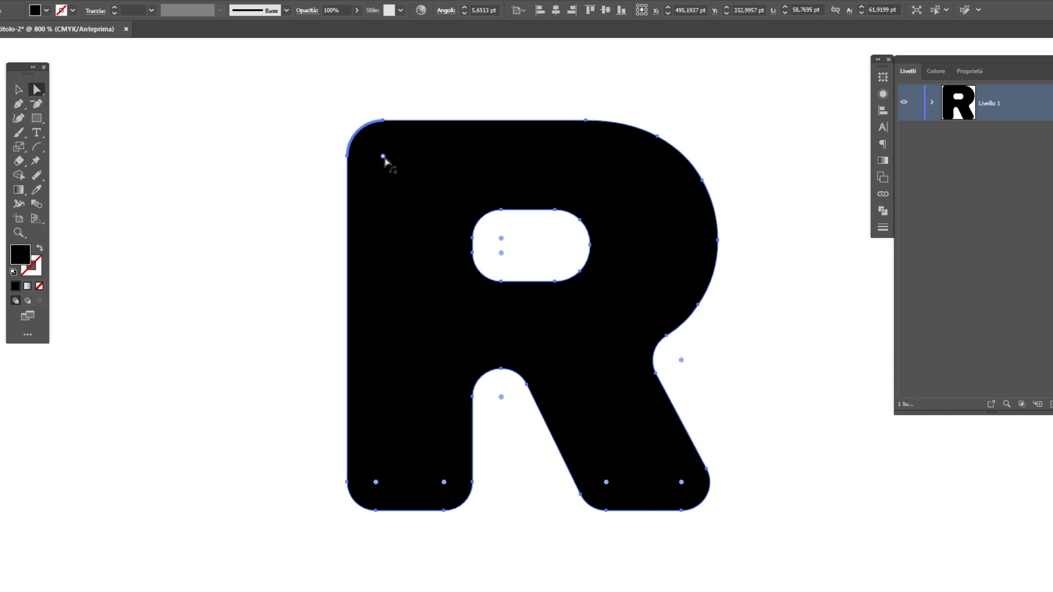
drag(383, 157, 442, 224)
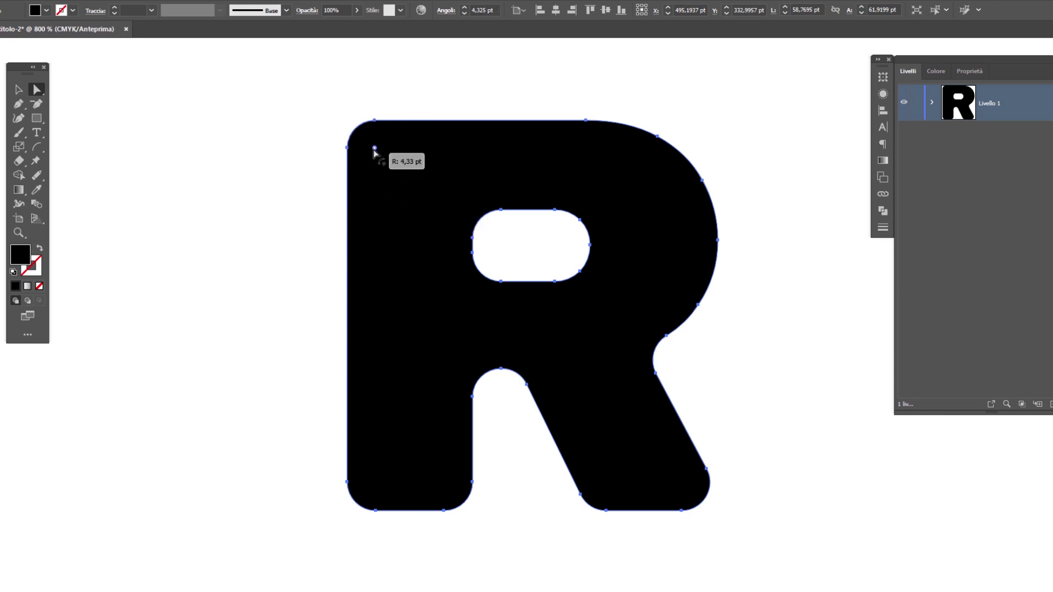
drag(442, 225, 386, 160)
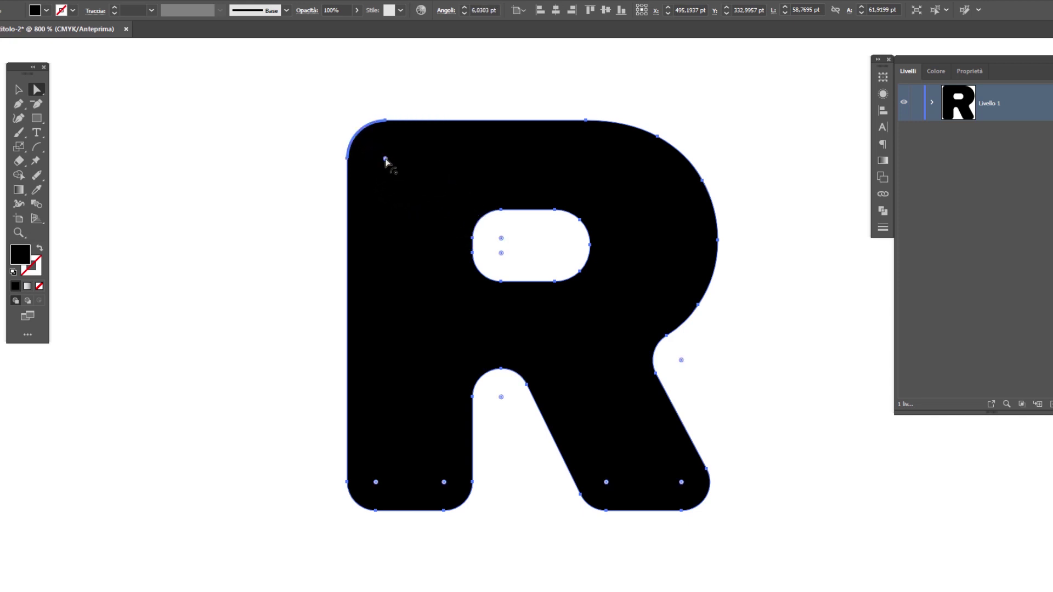
- Cycle the corner styles until every corner is Inverted Round
alt+click(386, 160)
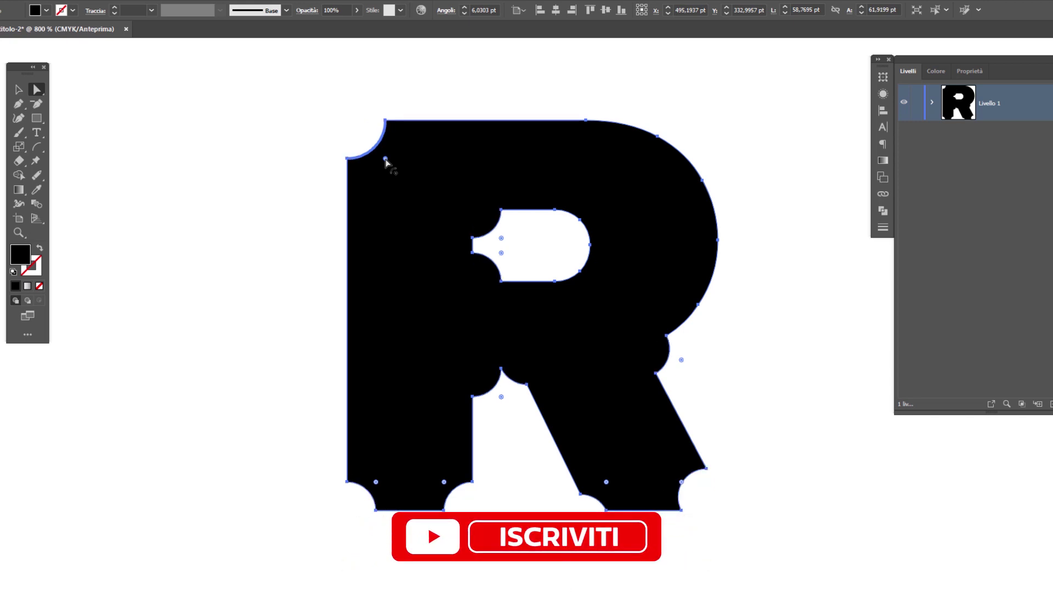
alt+click(386, 159)
alt+click(386, 159)
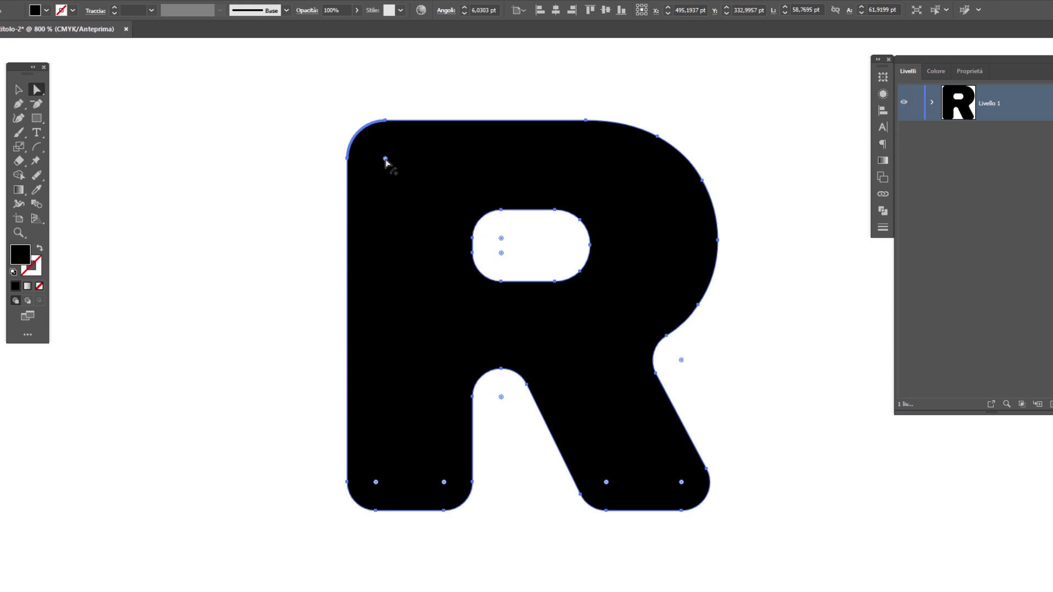
alt+click(386, 159)
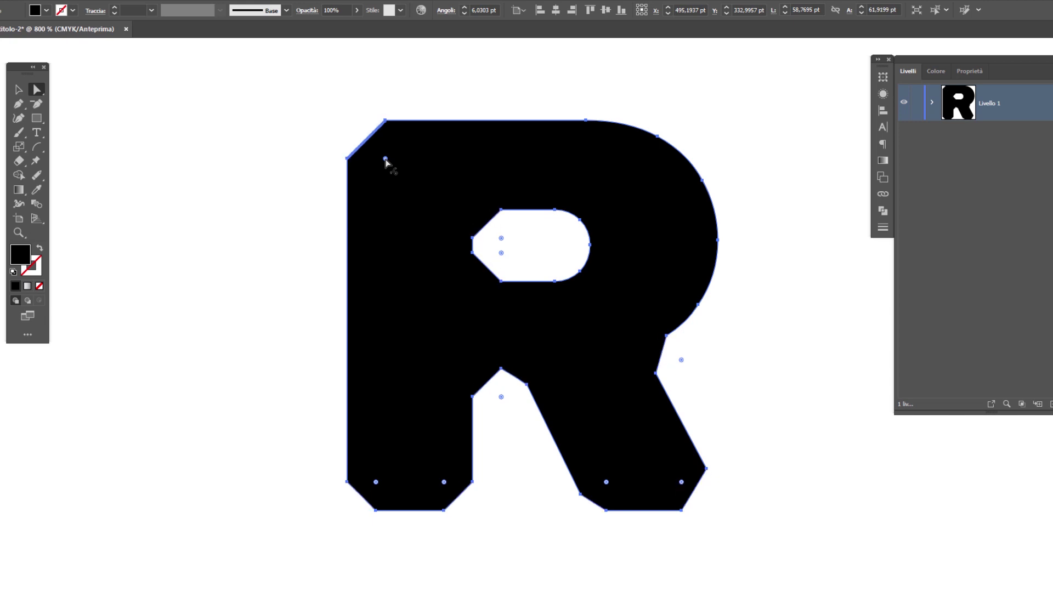
alt+click(385, 160)
alt+click(386, 160)
alt+click(385, 160)
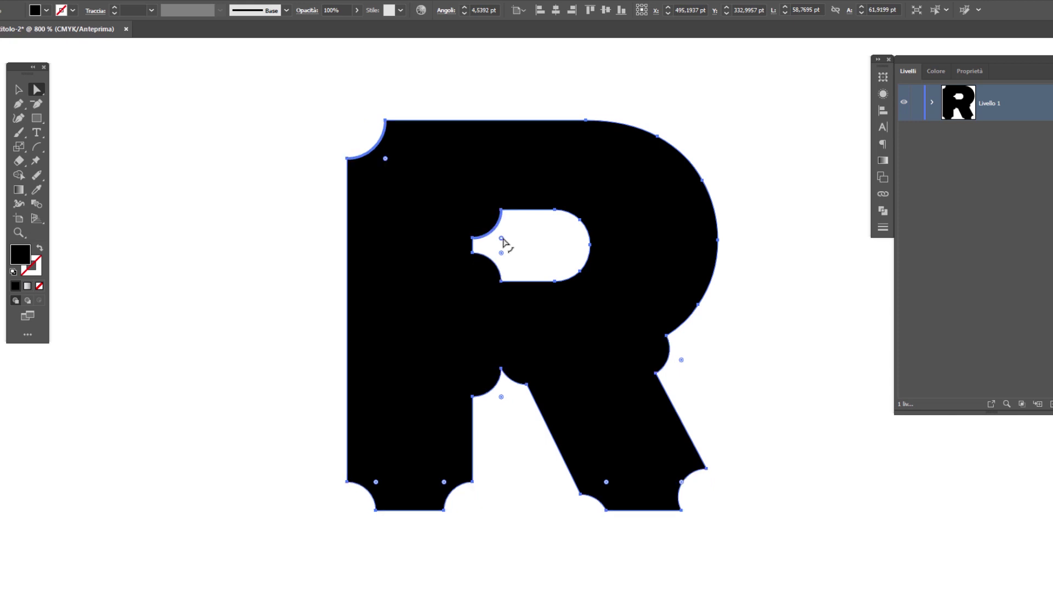
- Sharpen the counter's top-left and lower-left corners to 0 pt
drag(502, 240, 470, 197)
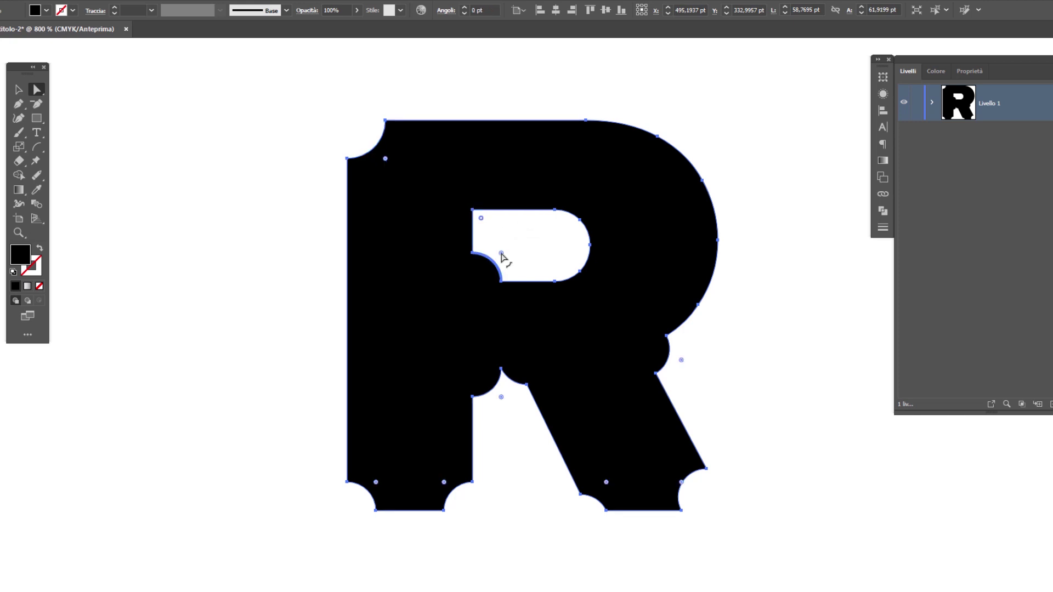
click(501, 254)
drag(502, 254, 481, 276)
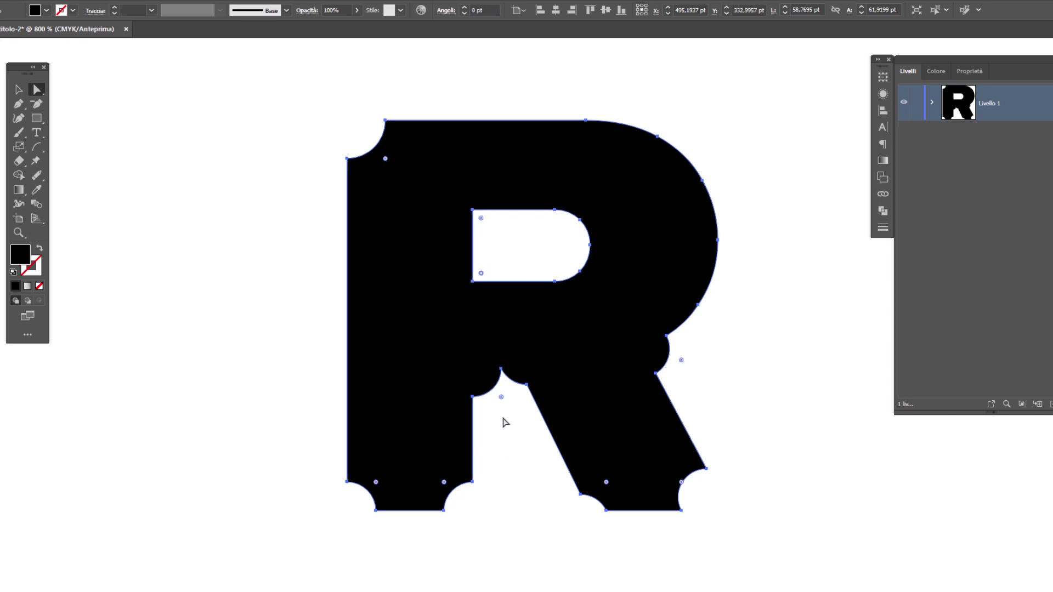
- Sharpen the inner corners at the stem's top and where leg meets bowl
click(501, 397)
drag(501, 398, 442, 336)
drag(501, 397, 513, 372)
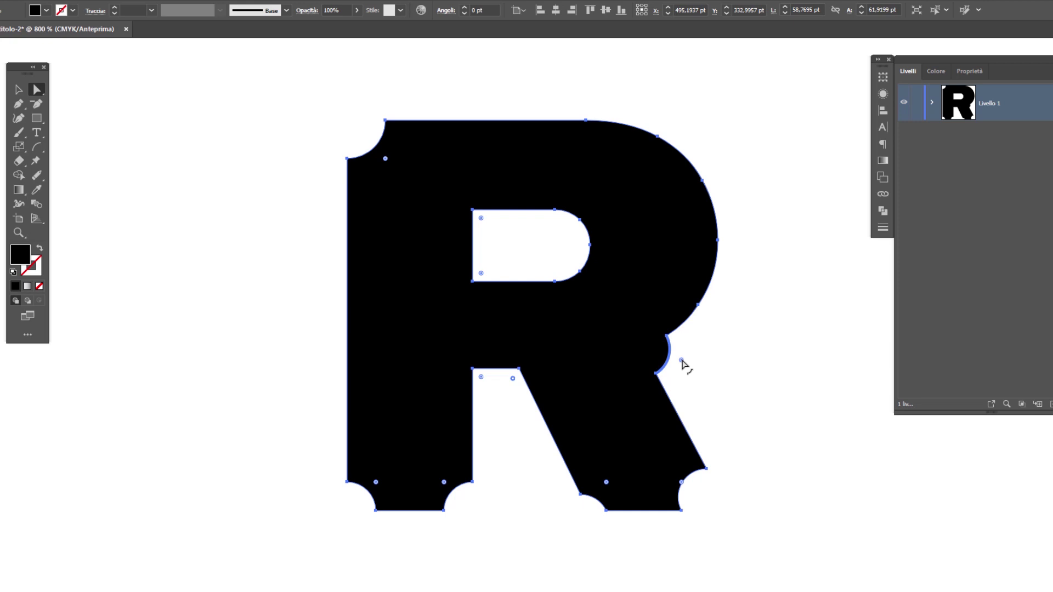
click(681, 360)
drag(681, 359, 587, 340)
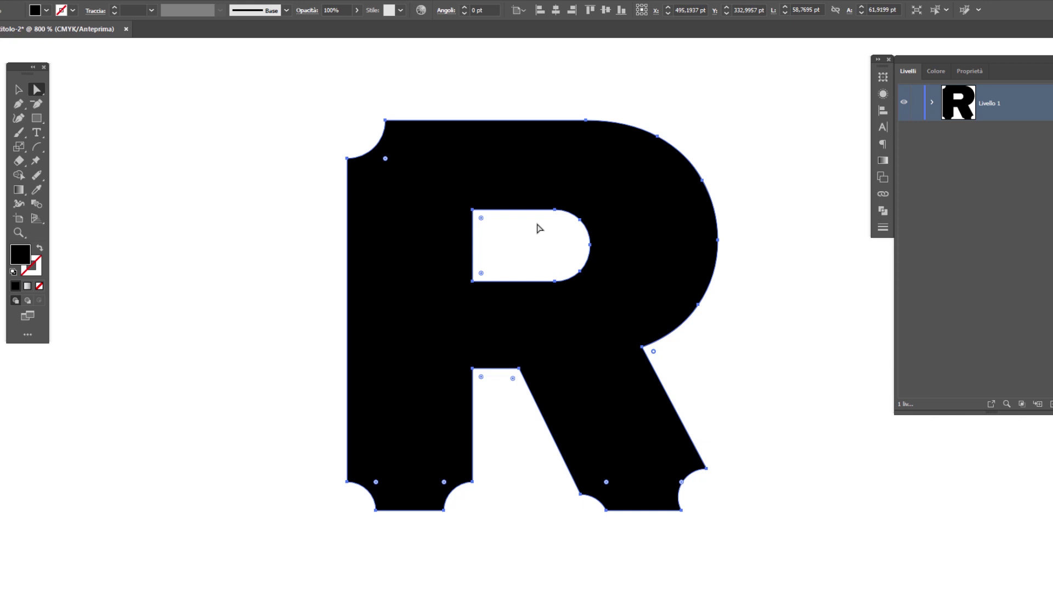
- Curve the stem's inner foot to about 13.6 pt and switch the outer corners to Round
click(444, 482)
drag(445, 482, 426, 391)
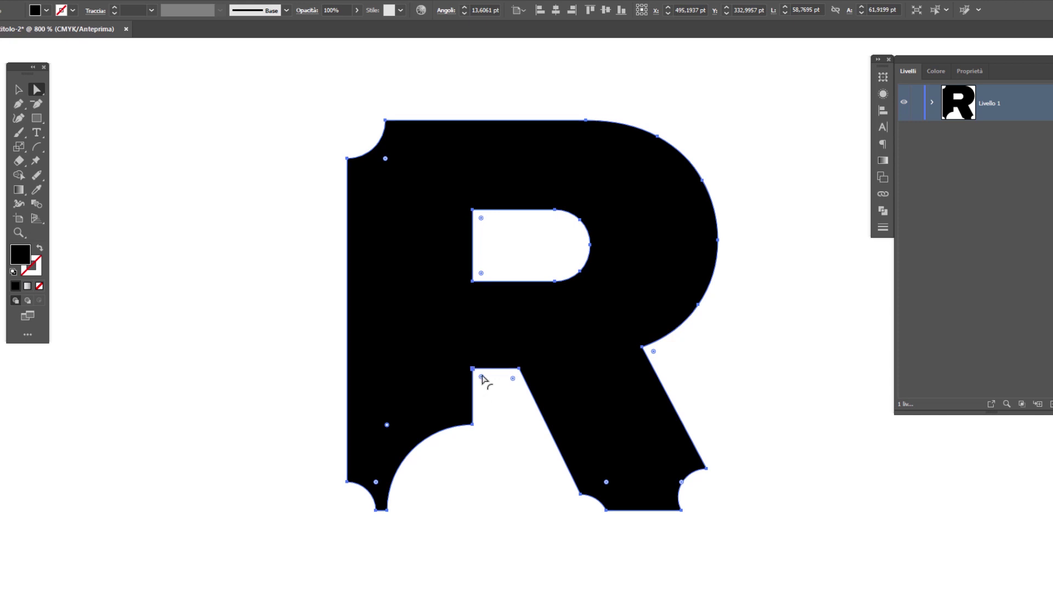
alt+click(481, 378)
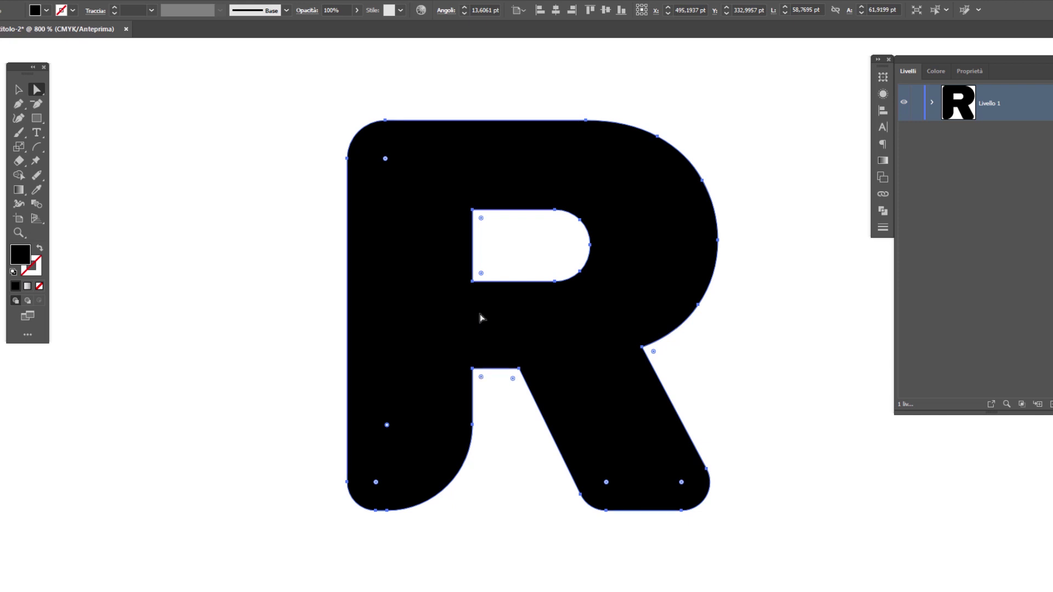
- Fill the R with yellow-green #DBD872
key(i)
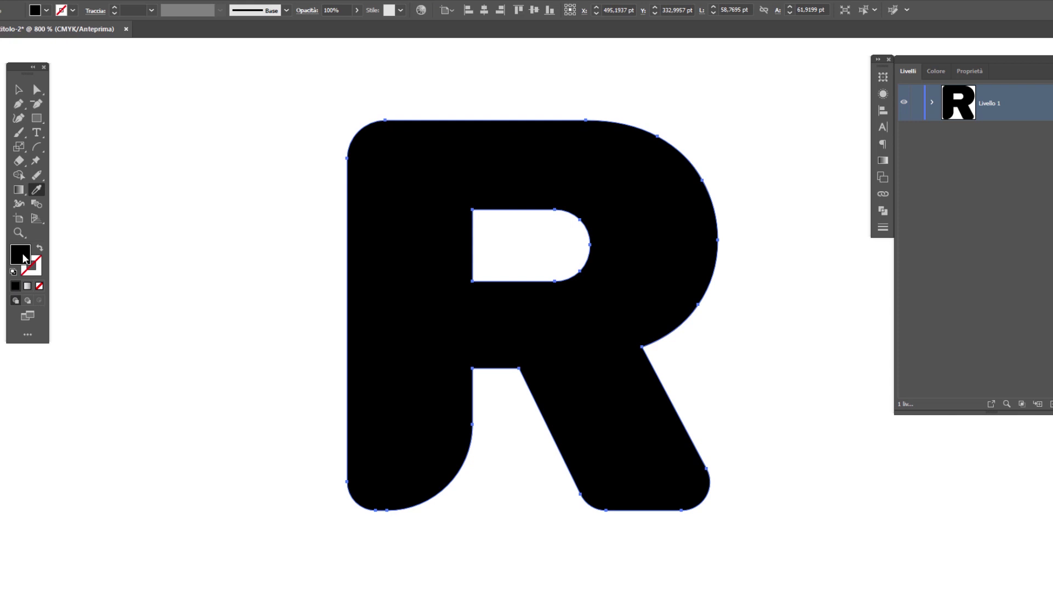
double_click(21, 254)
click(763, 162)
click(952, 147)
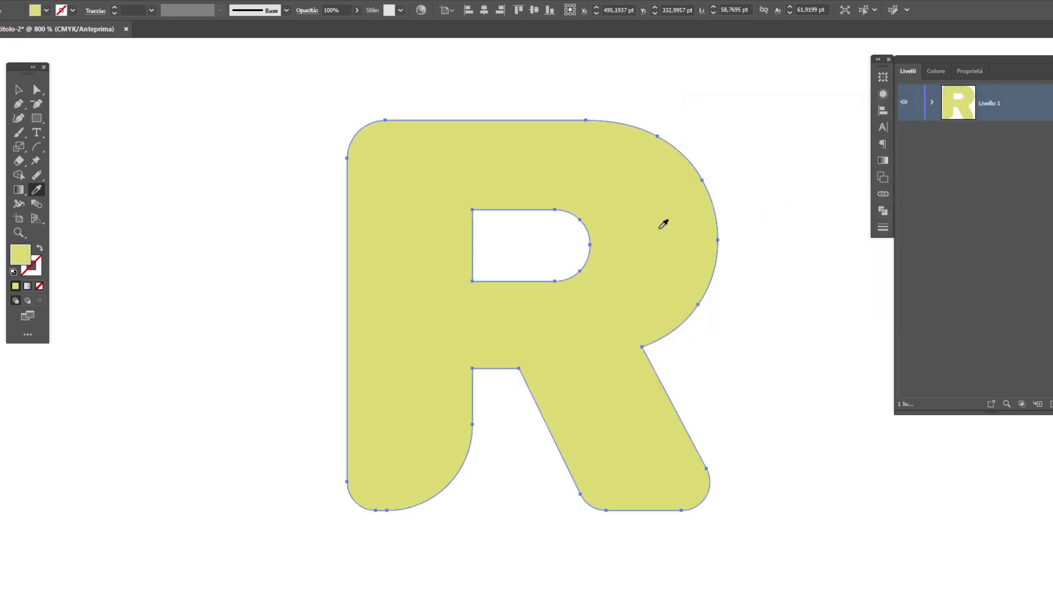
- Send the selected R to Export for Screens as Risorsa 1 and review its formats
key(v)
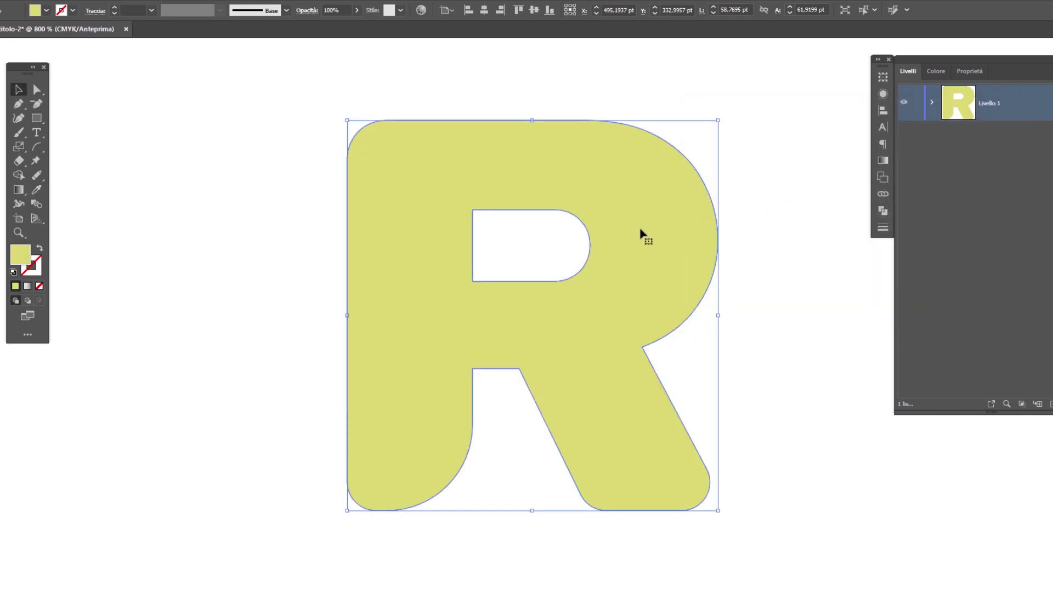
right_click(641, 233)
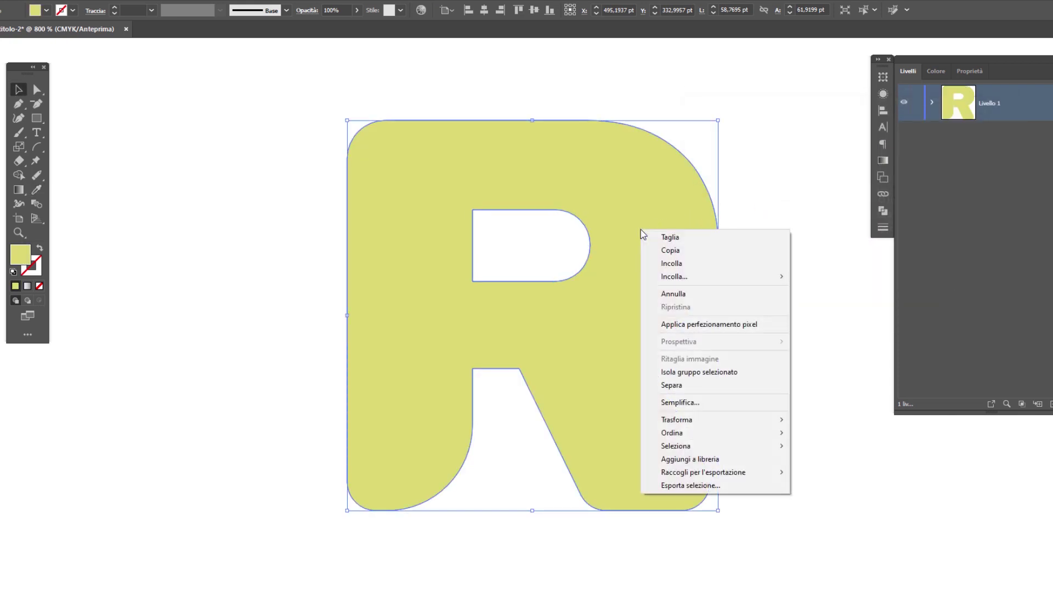
click(699, 486)
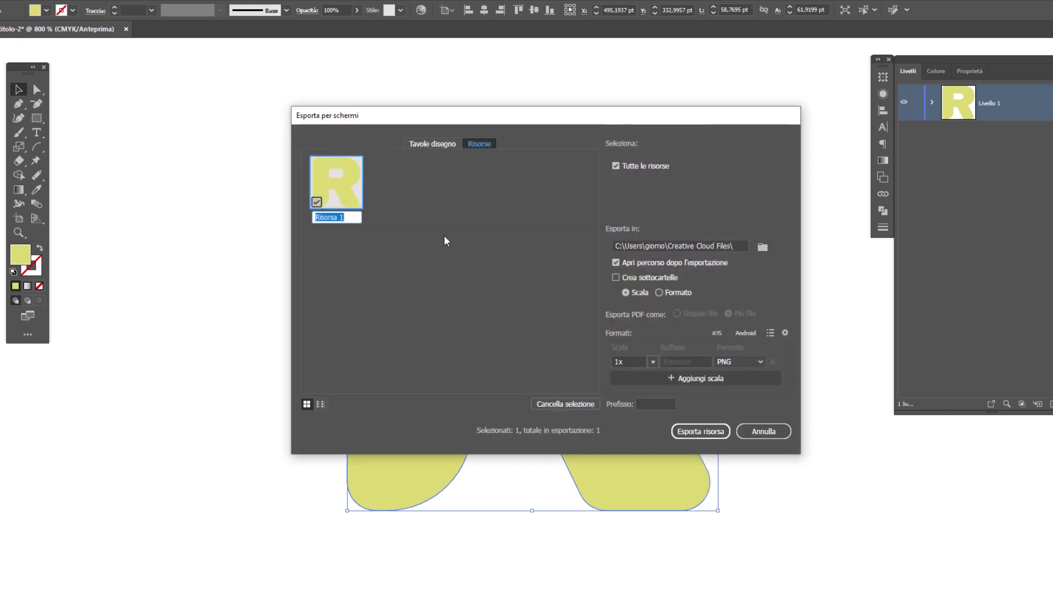
click(737, 364)
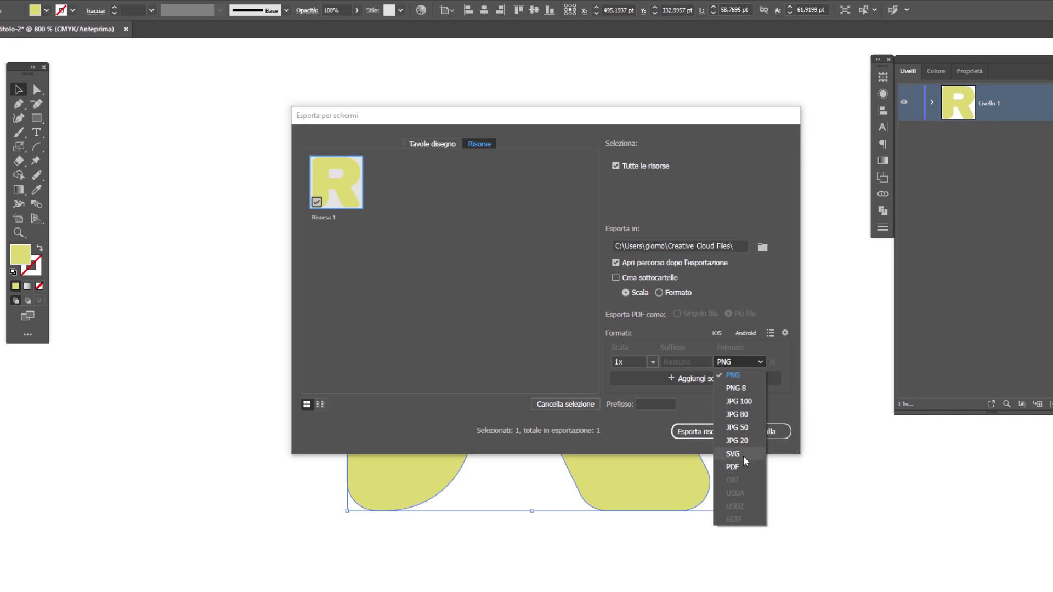
key(Escape)
key(Escape)
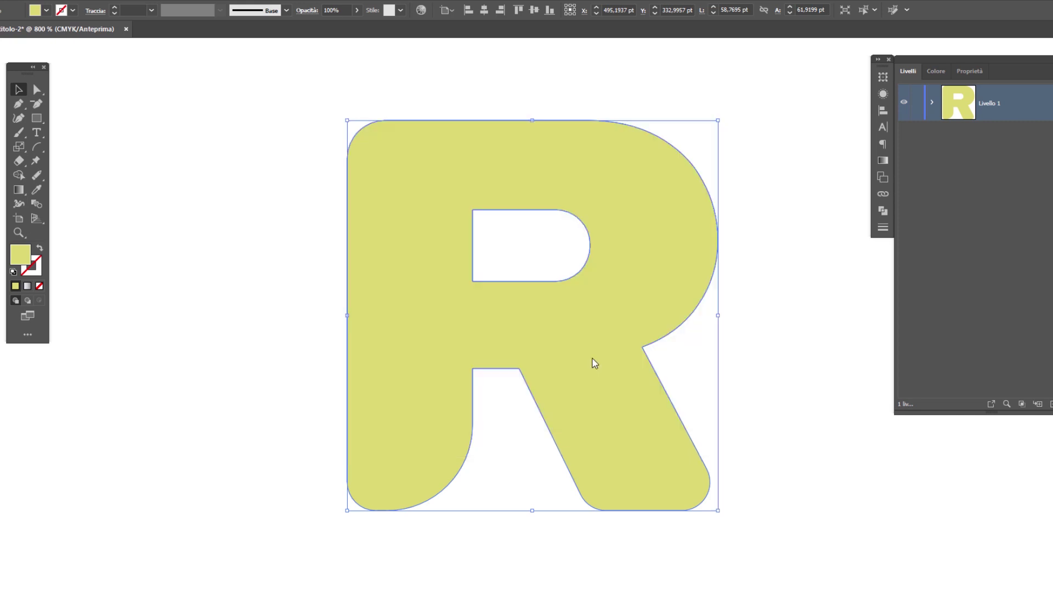